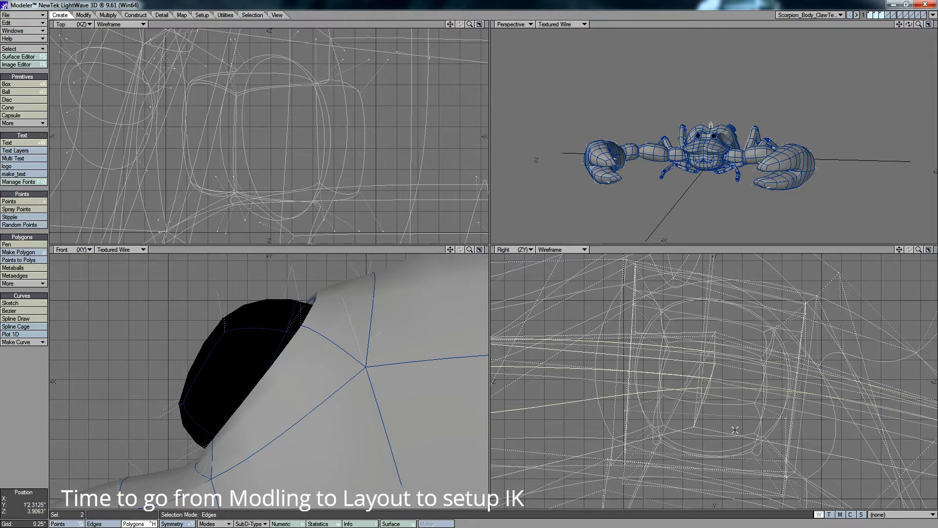
# Select the skelegon above the eyes in the Right view with the whole model framed, and switch to Layout.
pyautogui.moveTo(900, 249); pyautogui.dragTo(902, 256)
pyautogui.click(780, 372)
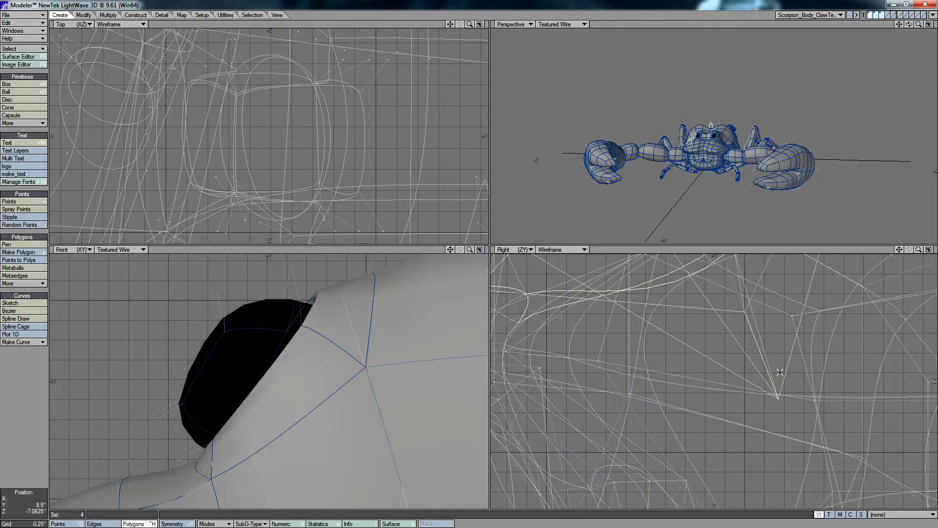
pyautogui.press(']')
pyautogui.press('a')
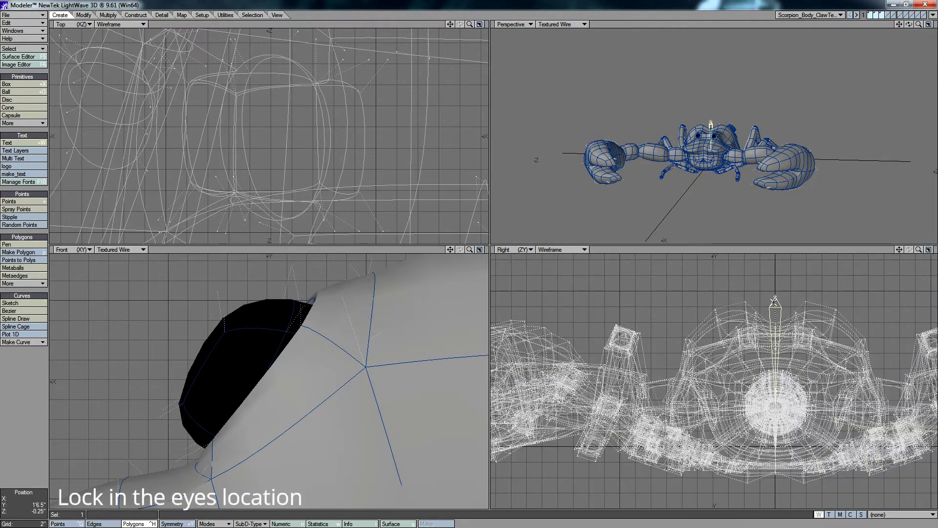
pyautogui.press('F12')
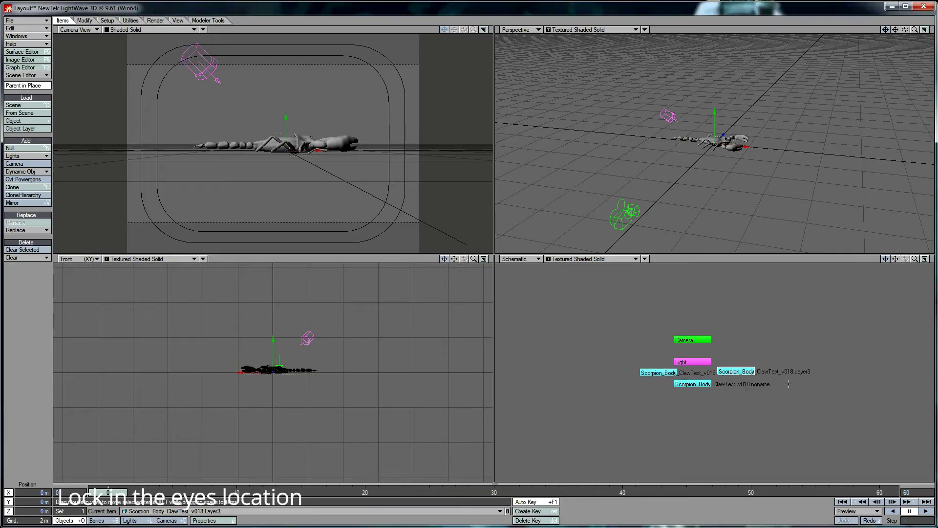
# Colour the Layer2 and Layer3 nodes of Scorpion_Body_ClawTest_v018 black in the schematic.
pyautogui.rightClick(733, 372)
pyautogui.click(782, 372)
pyautogui.rightClick(658, 373)
pyautogui.click(708, 371)
# Adjust the item properties of the Scorpion_Body_ClawTest_v018:noname object and close them.
pyautogui.rightClick(694, 384)
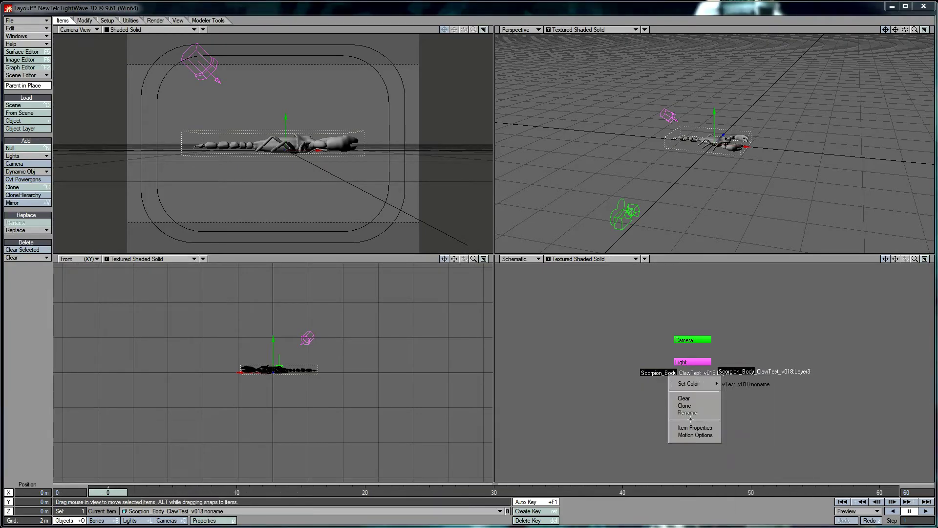
pyautogui.click(695, 428)
pyautogui.click(509, 161)
pyautogui.click(404, 162)
pyautogui.click(529, 107)
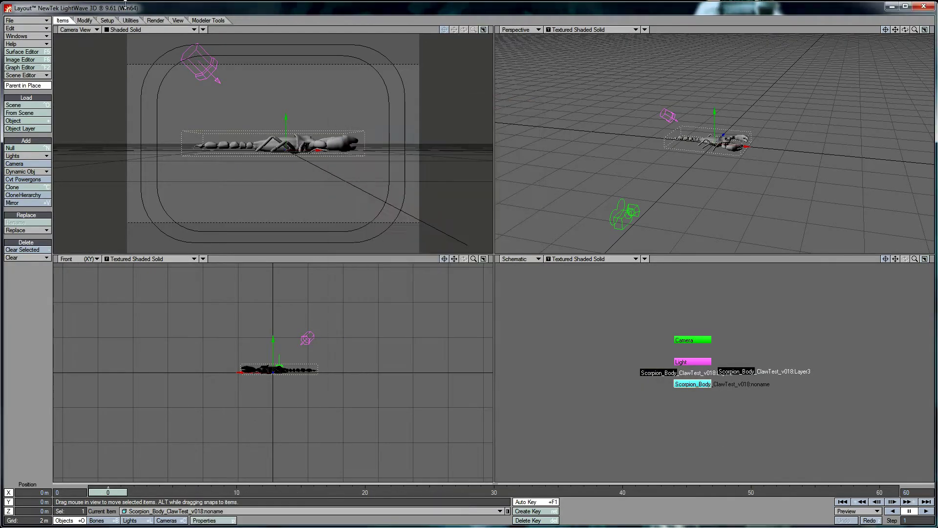
# Convert the skelegons of the noname body layer to bones.
pyautogui.click(128, 20)
pyautogui.click(107, 20)
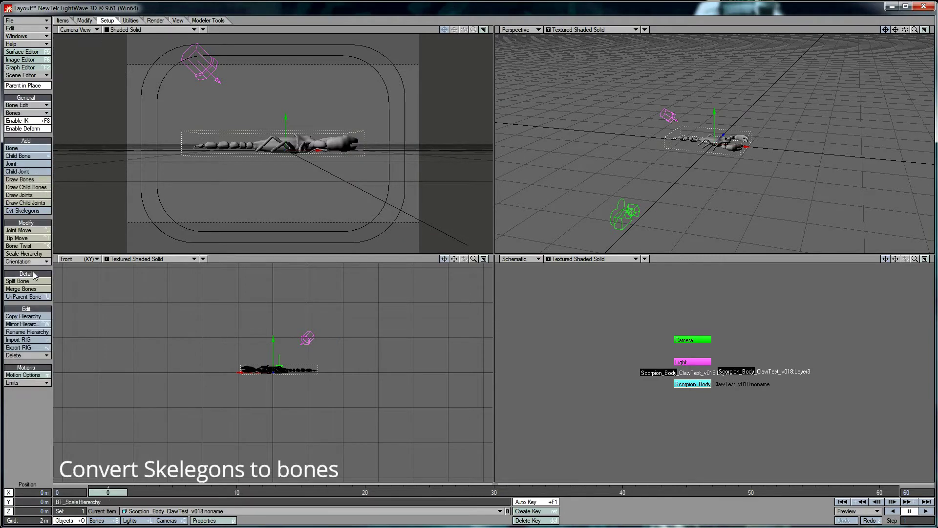
pyautogui.click(28, 213)
pyautogui.click(458, 210)
# Pull the stacked bone chains apart into separate columns in a full-size schematic.
pyautogui.click(924, 259)
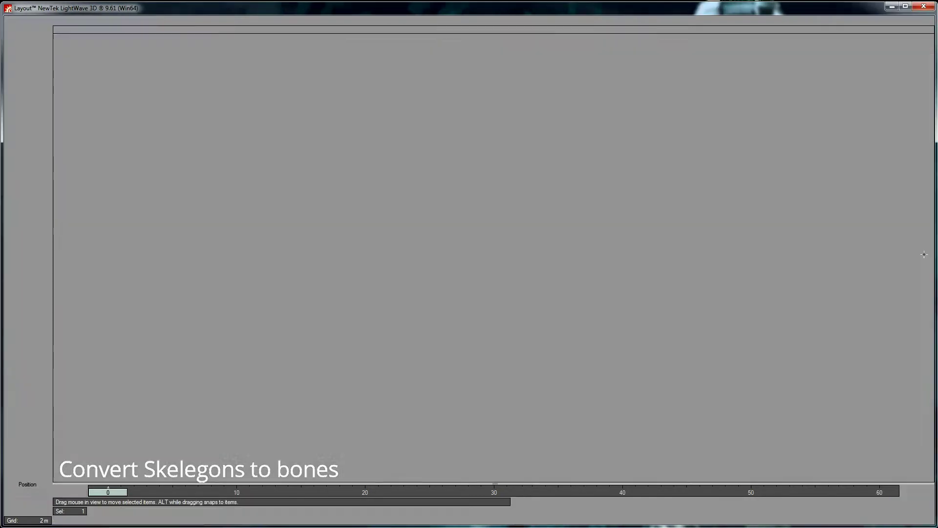
pyautogui.moveTo(915, 30); pyautogui.dragTo(895, 10)
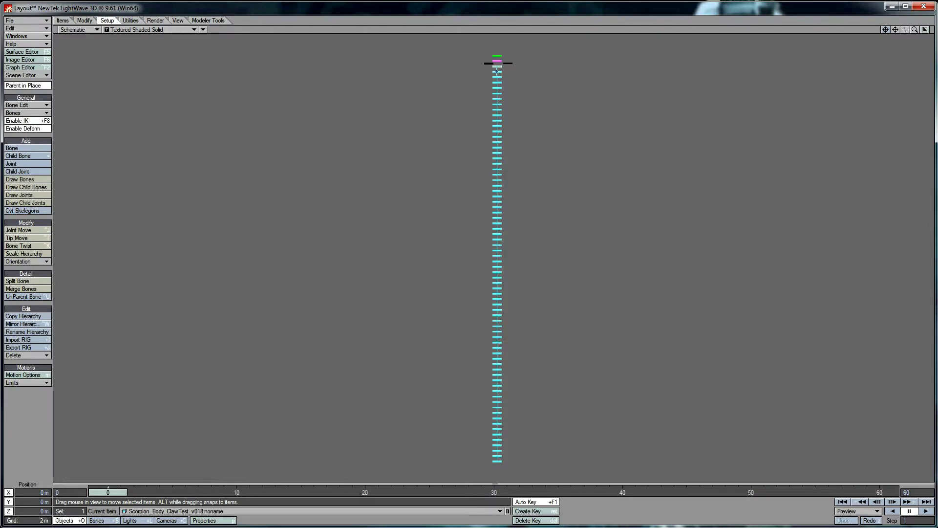
pyautogui.moveTo(489, 69); pyautogui.dragTo(548, 87)
pyautogui.moveTo(514, 145); pyautogui.dragTo(494, 119)
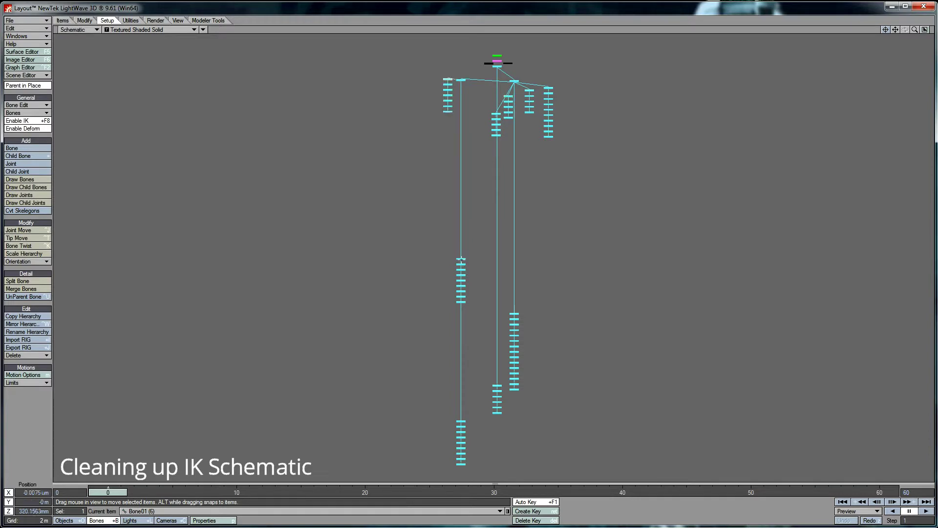
pyautogui.moveTo(461, 258); pyautogui.dragTo(467, 95)
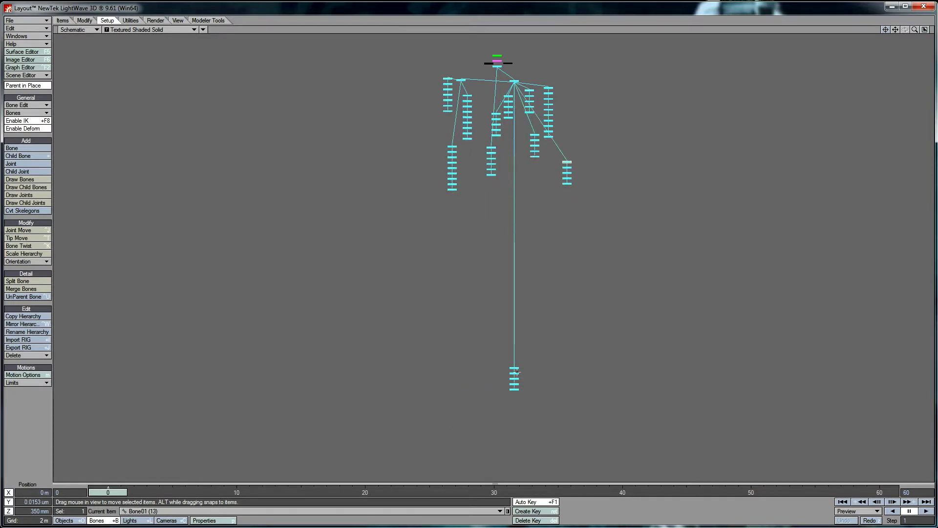
# Reposition the root bone Bone01 (1) and move the Bone02 (11) chain up to the left of the body object.
pyautogui.press('a')
pyautogui.moveTo(513, 125); pyautogui.dragTo(519, 150)
pyautogui.moveTo(338, 210); pyautogui.dragTo(348, 57)
pyautogui.press('Down')
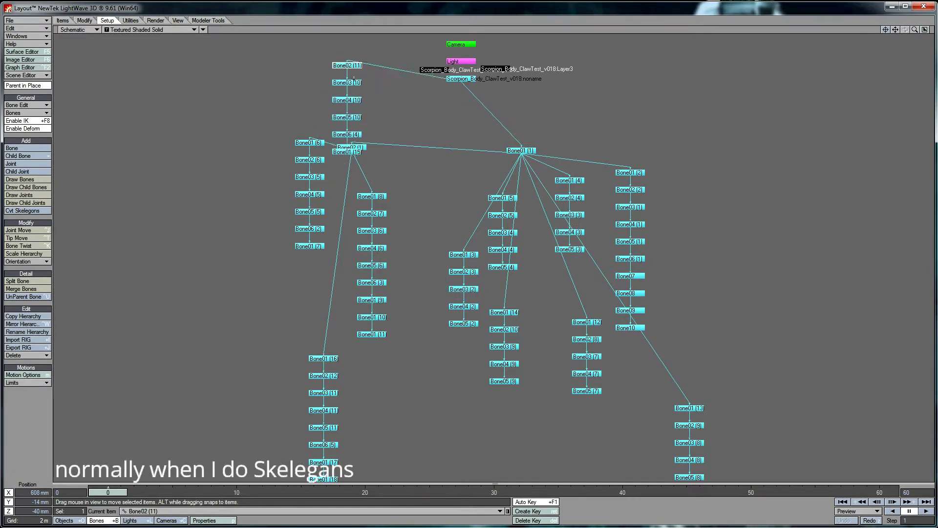
# Turn the perspective to face the scorpion's front and spread the Bone02 (11) chain into a diagonal beside the body object.
pyautogui.press('0')
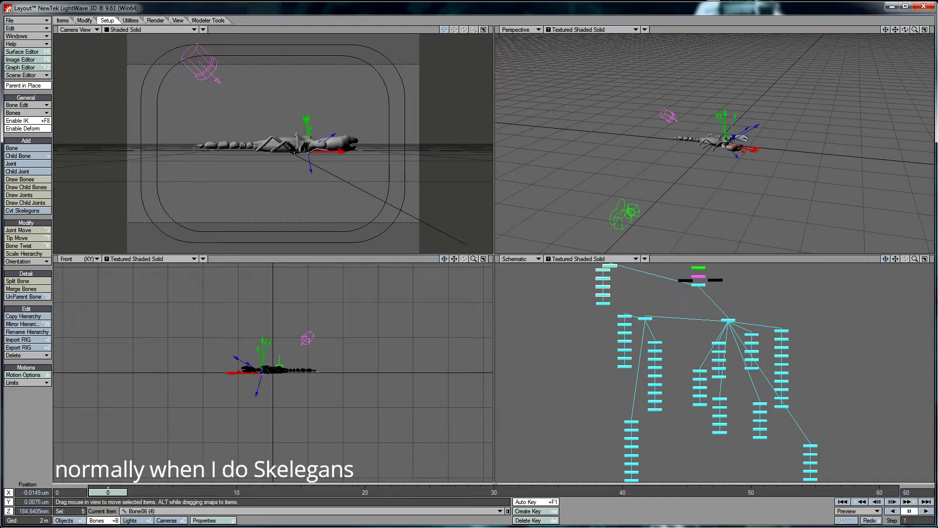
pyautogui.moveTo(914, 30); pyautogui.dragTo(787, 30)
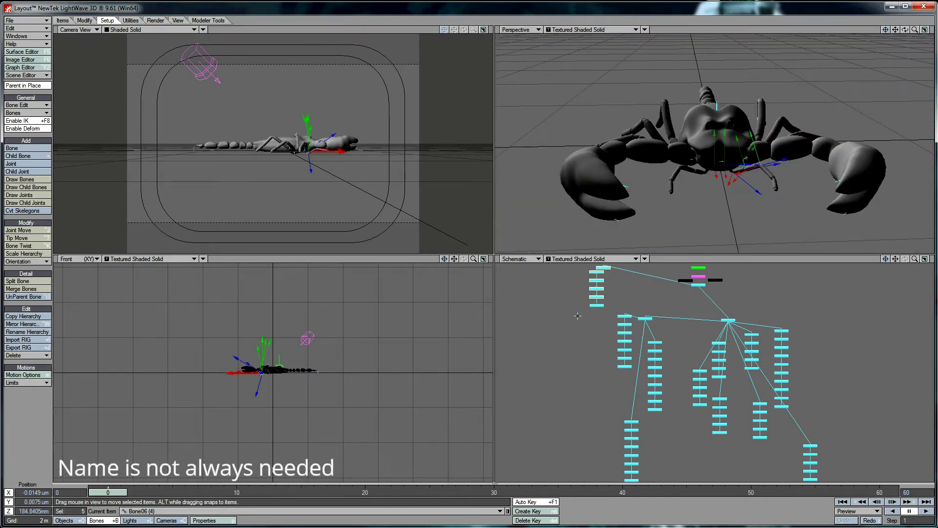
pyautogui.click(657, 288)
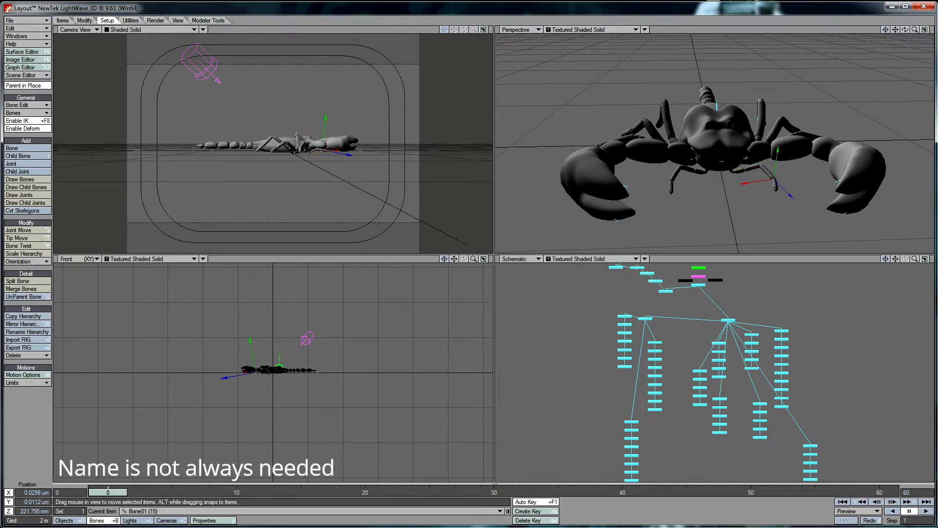
# Move the Bone01 (3) leg chain up to the right of Bone01 (1) in the schematic.
pyautogui.click(925, 259)
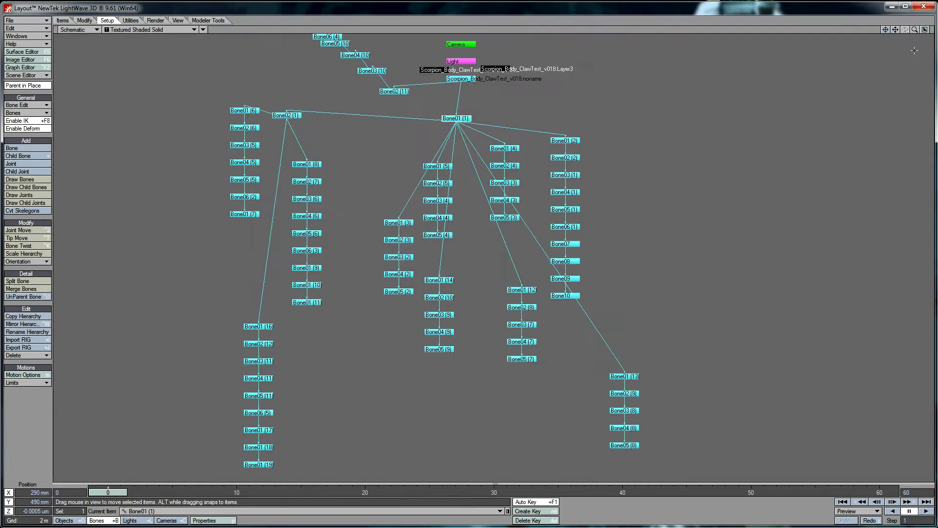
pyautogui.moveTo(915, 29); pyautogui.dragTo(914, 50)
pyautogui.moveTo(389, 208); pyautogui.dragTo(541, 84)
pyautogui.click(924, 30)
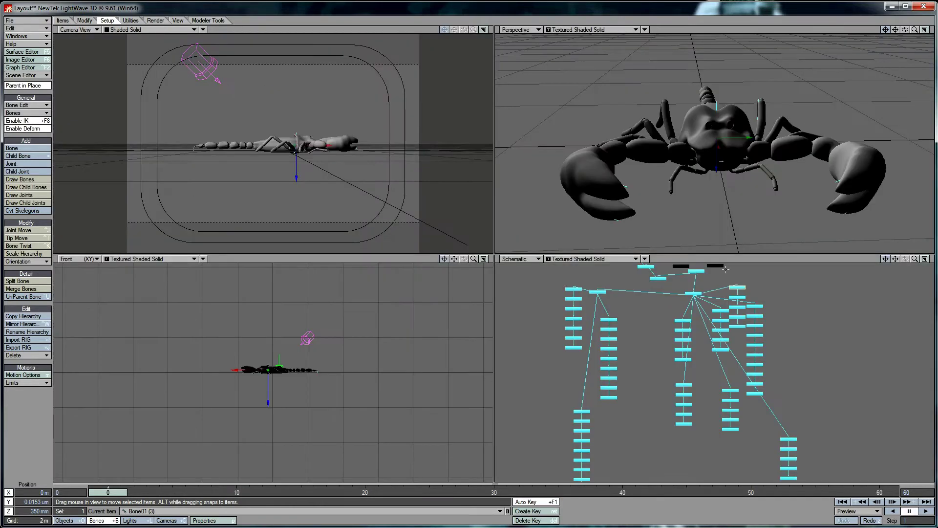
# Line up the Bone01 (6), Bone01 (8) and Bone01 (16) chains under Bone02 (1), and bring Bone01 (5) and Bone01 (13) closer to the root.
pyautogui.moveTo(609, 319); pyautogui.dragTo(571, 315)
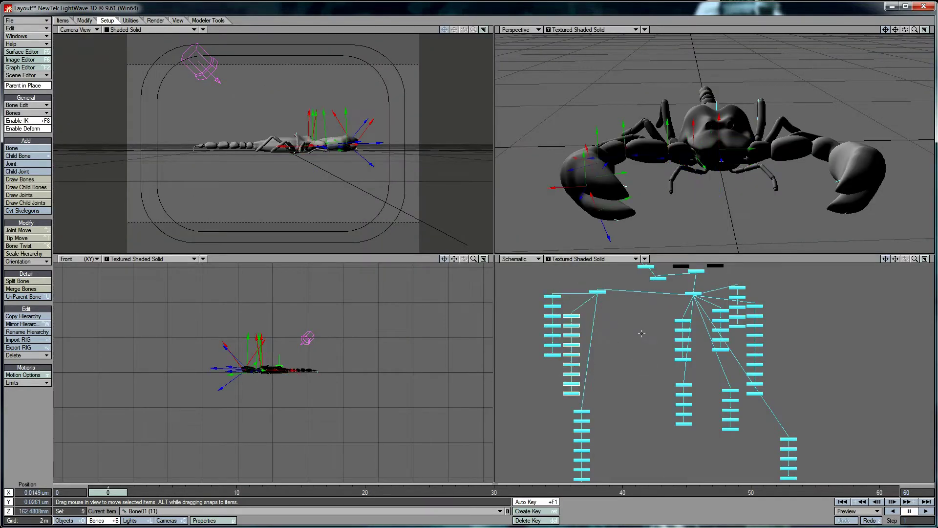
pyautogui.moveTo(582, 412); pyautogui.dragTo(627, 313)
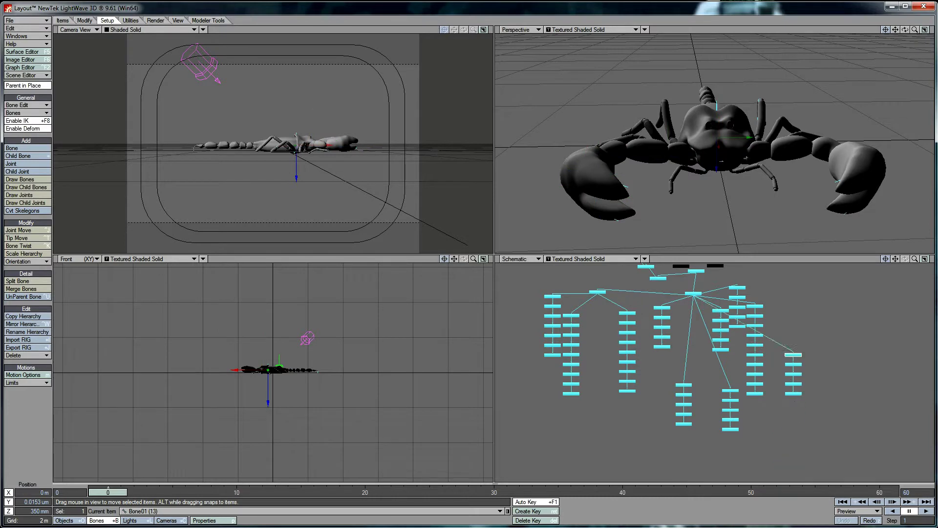
# With the scorpion seen from above, place tail chain Bone01 (2) below Bone01 (1) and leg chains Bone01 (3) and Bone01 (12) to its right.
pyautogui.moveTo(905, 29); pyautogui.dragTo(905, 79)
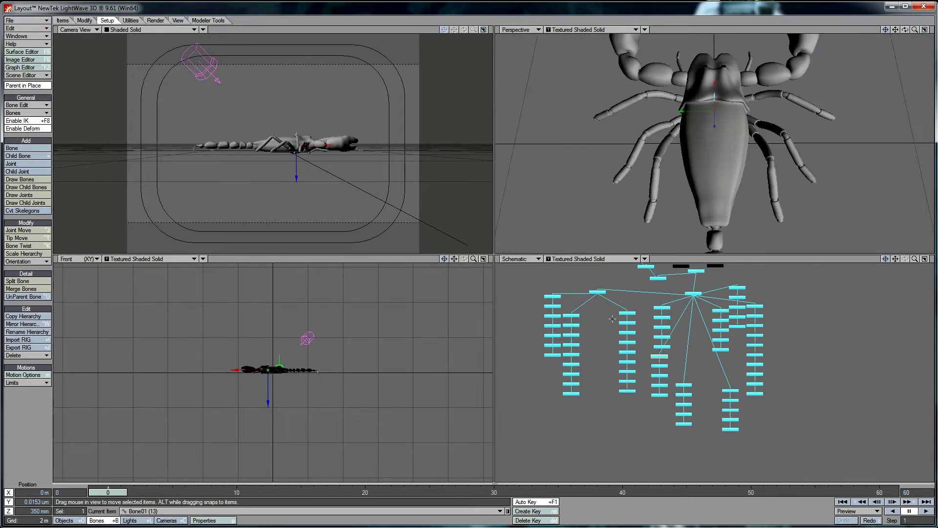
pyautogui.moveTo(896, 258); pyautogui.dragTo(896, 303)
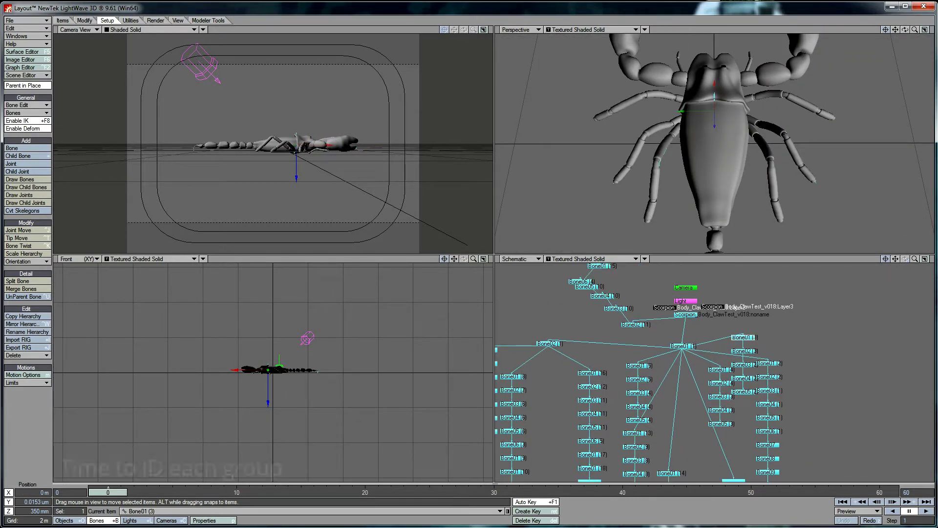
pyautogui.moveTo(755, 372); pyautogui.dragTo(771, 349)
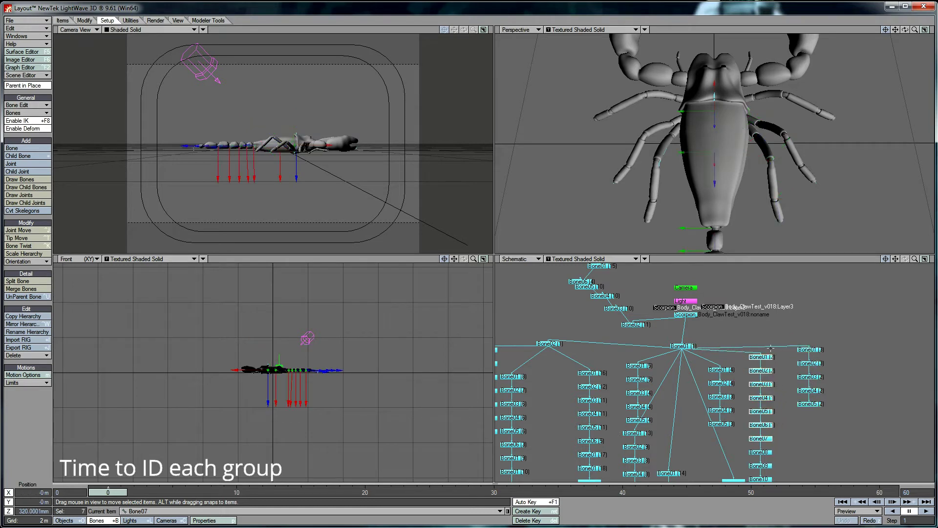
pyautogui.moveTo(887, 31); pyautogui.dragTo(886, 176)
pyautogui.moveTo(895, 259); pyautogui.dragTo(895, 161)
pyautogui.moveTo(772, 274); pyautogui.dragTo(663, 377)
pyautogui.moveTo(896, 259); pyautogui.dragTo(880, 313)
pyautogui.moveTo(635, 443); pyautogui.dragTo(675, 438)
pyautogui.moveTo(895, 30); pyautogui.dragTo(895, 10)
# Move the Bone01 (12) and Bone01 (14) leg chains to the left of Bone01 (1) and the Bone01 (3) chain to the lower right.
pyautogui.click(738, 307)
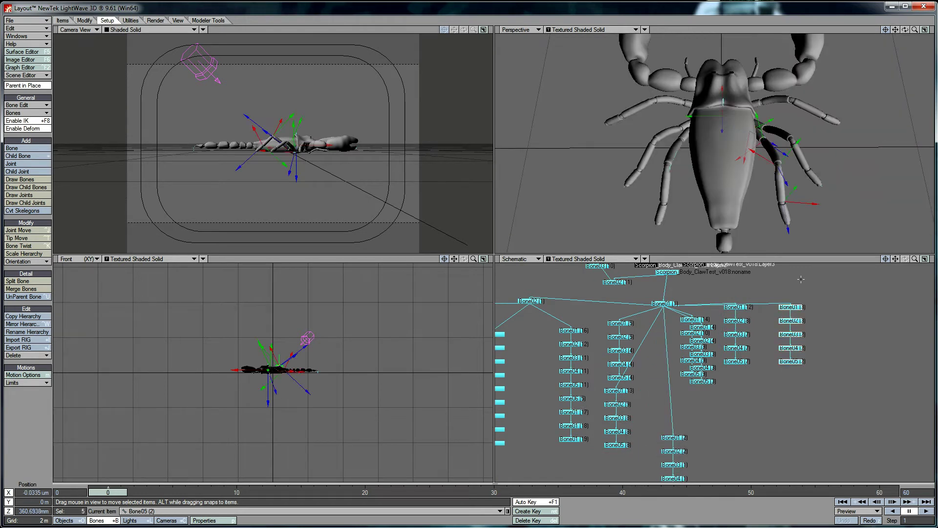
pyautogui.moveTo(738, 307); pyautogui.dragTo(594, 305)
pyautogui.moveTo(800, 314); pyautogui.dragTo(751, 431)
pyautogui.click(694, 320)
pyautogui.moveTo(694, 319); pyautogui.dragTo(525, 374)
# Move the Bone01 (5) leg chain to the right of Bone01 (1), fan it out diagonally, and shift the Bone01 (4) chain beneath it.
pyautogui.moveTo(614, 337); pyautogui.dragTo(783, 313)
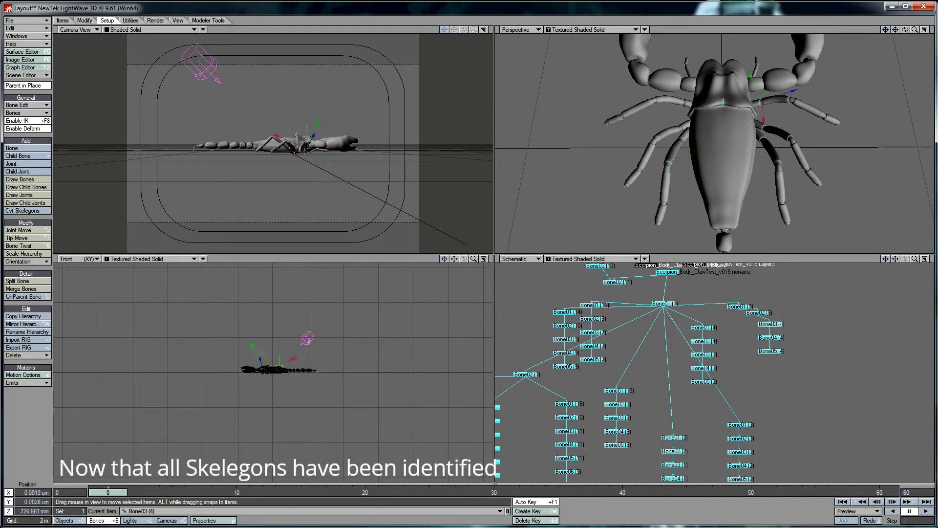
pyautogui.moveTo(769, 343); pyautogui.dragTo(787, 339)
pyautogui.moveTo(704, 328); pyautogui.dragTo(724, 326)
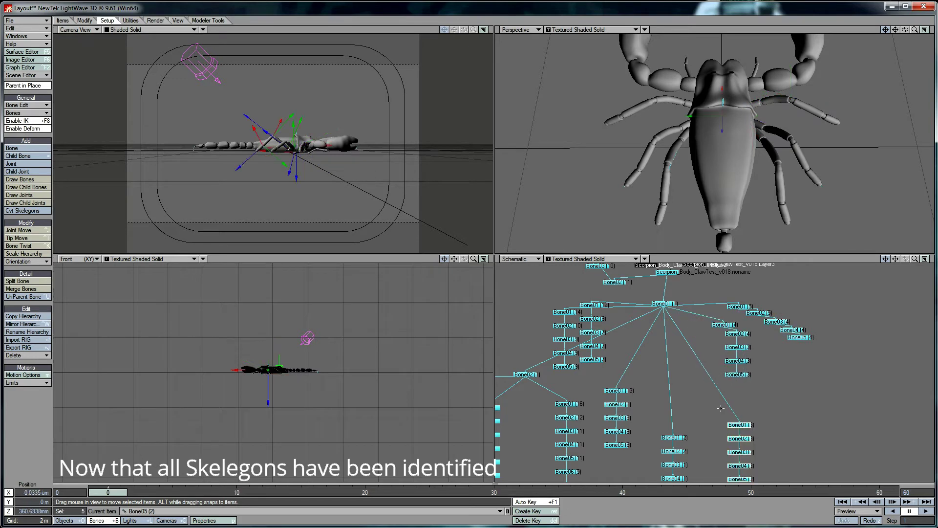
# Gather the Bone01 (3), Bone01 (2), Bone01 (13) and Bone01 (12) chains in order below the root bone.
pyautogui.moveTo(739, 425); pyautogui.dragTo(710, 353)
pyautogui.moveTo(673, 438); pyautogui.dragTo(666, 400)
pyautogui.moveTo(616, 390); pyautogui.dragTo(601, 371)
pyautogui.moveTo(593, 305); pyautogui.dragTo(631, 367)
# Fan out the Bone01 (14), Bone01 (13) and Bone01 (12) leg chains diagonally down to the left of Bone01 (1) in a full-size schematic.
pyautogui.click(924, 259)
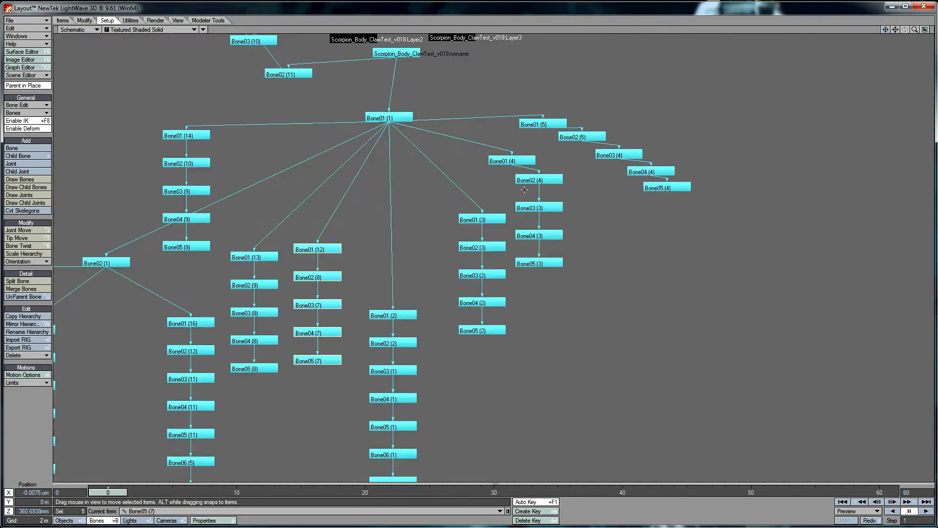
pyautogui.moveTo(187, 135); pyautogui.dragTo(267, 130)
pyautogui.moveTo(267, 163); pyautogui.dragTo(217, 163)
pyautogui.moveTo(218, 191); pyautogui.dragTo(166, 197)
pyautogui.moveTo(254, 257); pyautogui.dragTo(243, 192)
pyautogui.moveTo(244, 220); pyautogui.dragTo(196, 227)
pyautogui.moveTo(317, 249); pyautogui.dragTo(295, 205)
pyautogui.moveTo(294, 233); pyautogui.dragTo(269, 222)
# Fan out the Bone01 (5), Bone01 (4) and Bone01 (3) leg chains diagonally down to the right of Bone01 (1).
pyautogui.moveTo(539, 207); pyautogui.dragTo(597, 214)
pyautogui.moveTo(597, 242); pyautogui.dragTo(625, 230)
pyautogui.moveTo(512, 160); pyautogui.dragTo(519, 154)
pyautogui.moveTo(543, 124); pyautogui.dragTo(549, 138)
pyautogui.moveTo(488, 247); pyautogui.dragTo(512, 233)
pyautogui.moveTo(506, 262); pyautogui.dragTo(551, 258)
pyautogui.moveTo(550, 286); pyautogui.dragTo(573, 272)
pyautogui.moveTo(482, 220); pyautogui.dragTo(484, 184)
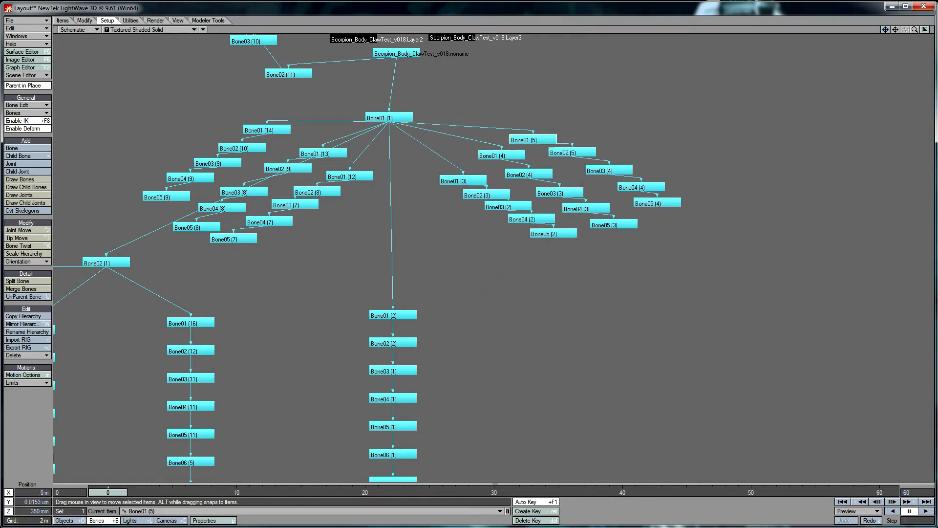
# Move Bone02 (1) with its three child chains to the lower right of the leg chains.
pyautogui.moveTo(105, 289); pyautogui.dragTo(695, 278)
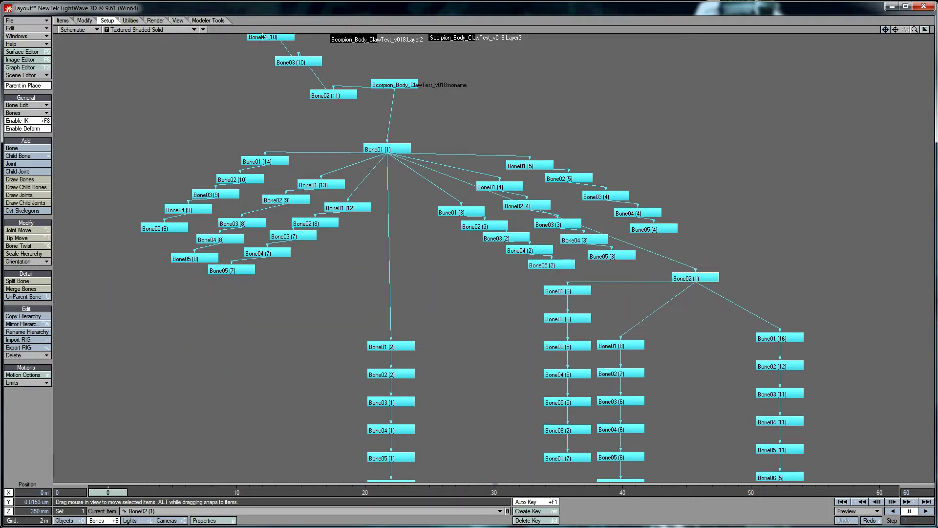
pyautogui.click(925, 30)
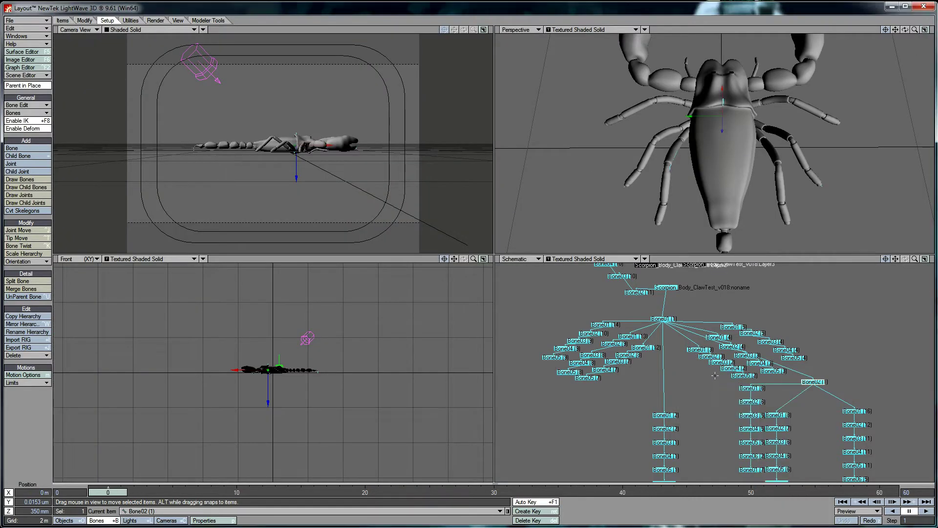
pyautogui.moveTo(715, 375); pyautogui.dragTo(730, 411)
# Parent the Bone01 (16) claw chain to Bone01 (1) and lay it out as a forked claw on the schematic's upper left.
pyautogui.moveTo(867, 471); pyautogui.dragTo(528, 288)
pyautogui.moveTo(524, 351)
pyautogui.mouseDown()
pyautogui.moveTo(535, 352)
pyautogui.moveTo(521, 349)
pyautogui.mouseUp()
pyautogui.click(925, 259)
pyautogui.scroll(3, 636, 269)
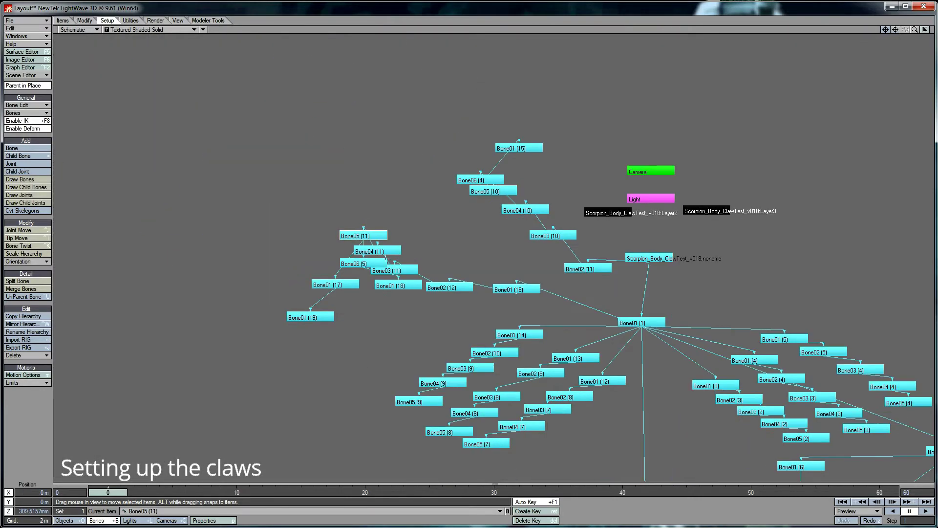
pyautogui.moveTo(371, 264); pyautogui.dragTo(232, 57)
# Parent the Bone01 (8) claw chain to Bone01 (1) and lay it out as a mirrored forked claw on the schematic's upper right.
pyautogui.keyDown('alt'); pyautogui.moveTo(705, 468); pyautogui.dragTo(645, 343); pyautogui.keyUp('alt')
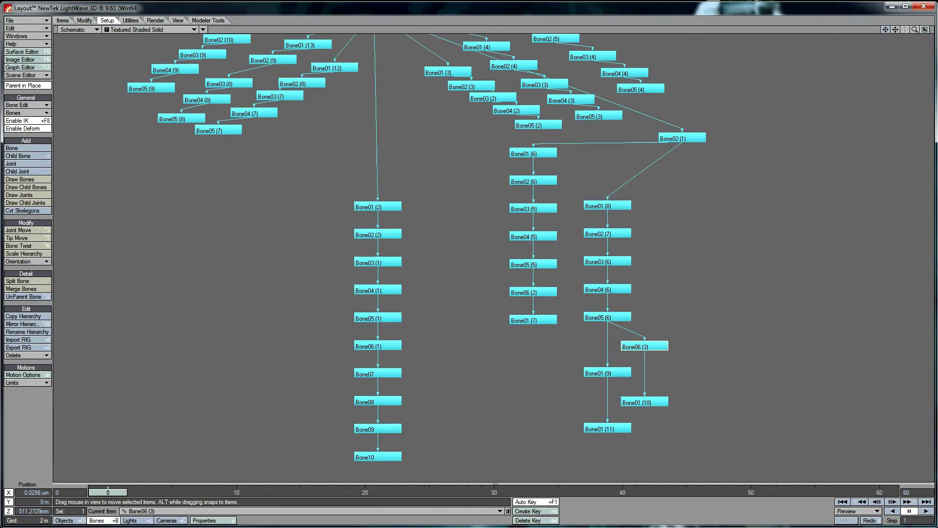
pyautogui.keyDown('alt'); pyautogui.moveTo(618, 204); pyautogui.dragTo(473, 128); pyautogui.keyUp('alt')
pyautogui.moveTo(489, 233); pyautogui.dragTo(573, 111)
pyautogui.moveTo(617, 243); pyautogui.dragTo(607, 78)
pyautogui.moveTo(624, 131); pyautogui.dragTo(582, 76)
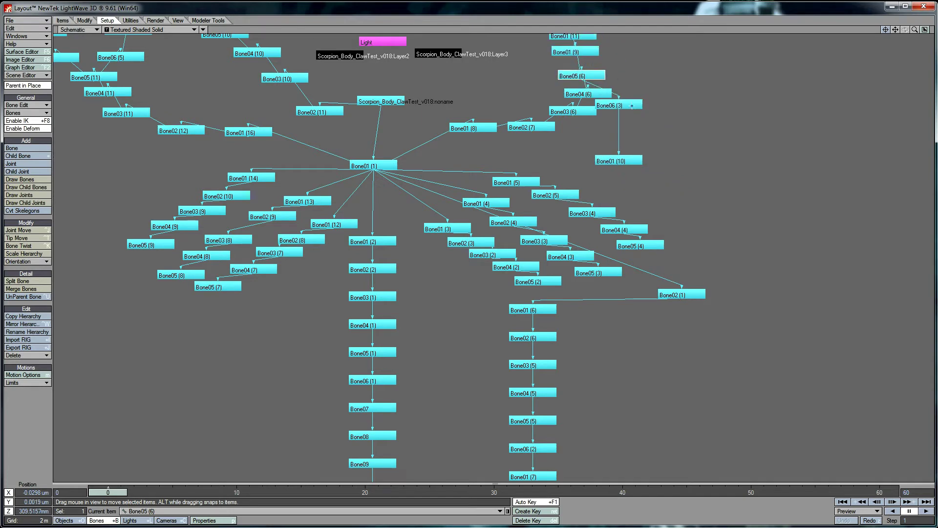
pyautogui.moveTo(619, 105); pyautogui.dragTo(629, 61)
pyautogui.moveTo(630, 162); pyautogui.dragTo(640, 35)
# Attach Bone02 (1) to the body object and arrange its Bone01 (6) chain diagonally up to the right.
pyautogui.moveTo(689, 299); pyautogui.dragTo(596, 319)
pyautogui.press('KP_0')
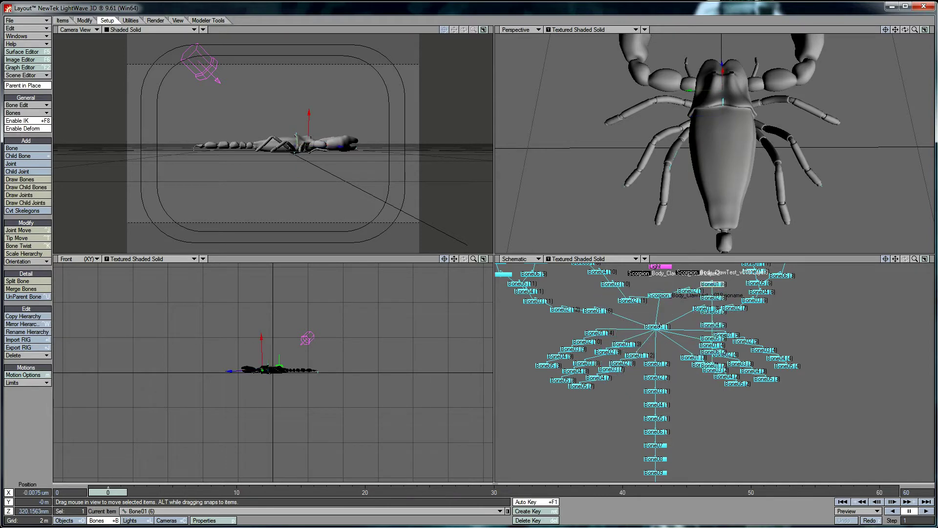
pyautogui.hotkey('shift', 'o')
pyautogui.moveTo(715, 413); pyautogui.dragTo(743, 323)
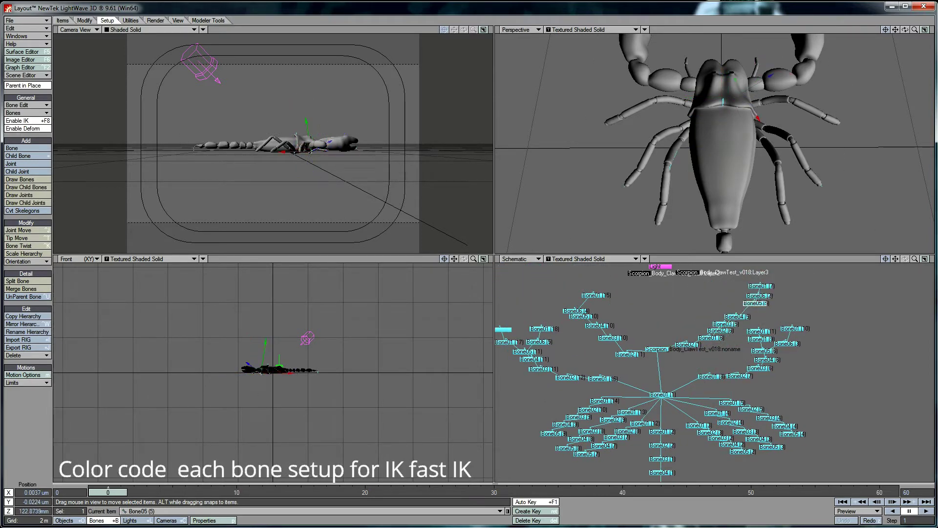
# Straighten the Bone02 (11) chain into a diagonal mirroring the Bone02 (1) chain, and switch to object selection in the full-size schematic.
pyautogui.moveTo(607, 344); pyautogui.dragTo(637, 338)
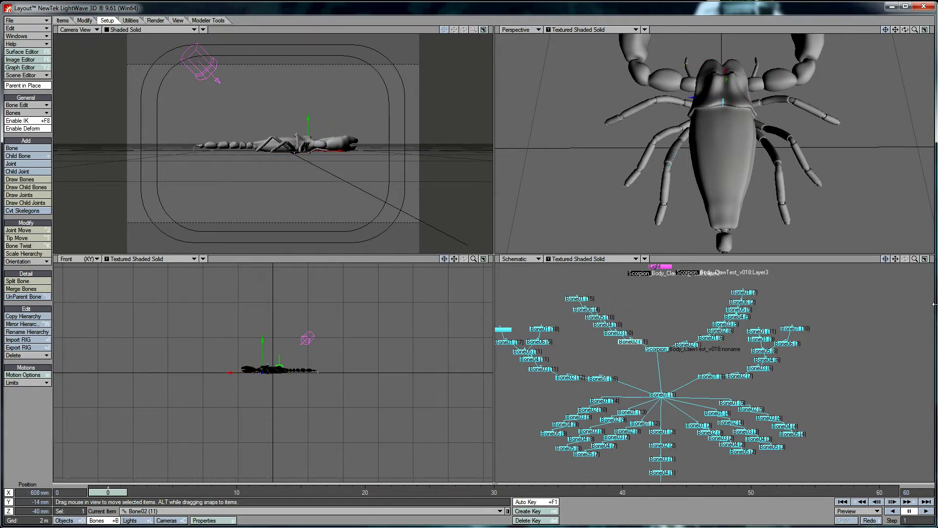
pyautogui.click(925, 259)
pyautogui.hotkey('shift', 'o')
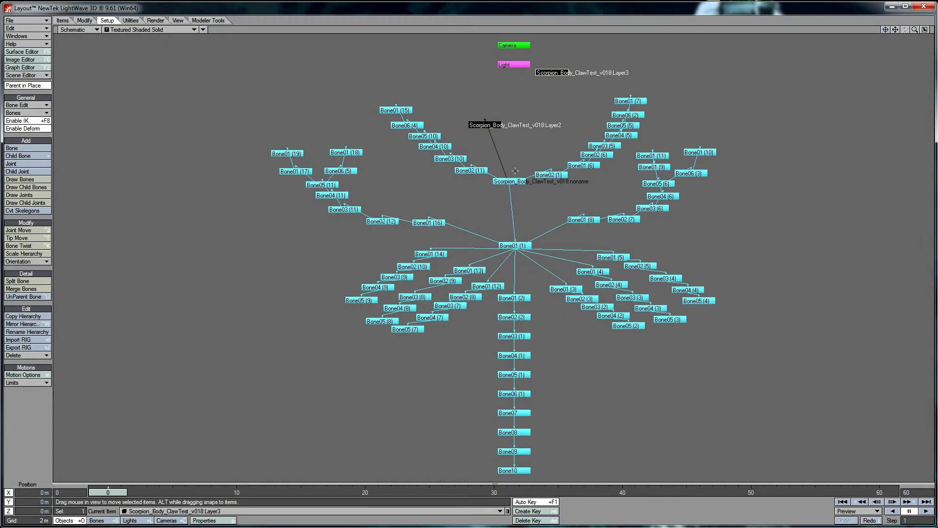
# Adjust the forked claw on the schematic's left and colour the claw bones Bone05 (11) and Bone05 (6) dark green.
pyautogui.moveTo(315, 184); pyautogui.dragTo(315, 178)
pyautogui.rightClick(315, 178)
pyautogui.moveTo(342, 179)
pyautogui.click(387, 193)
pyautogui.rightClick(644, 184)
pyautogui.moveTo(670, 185)
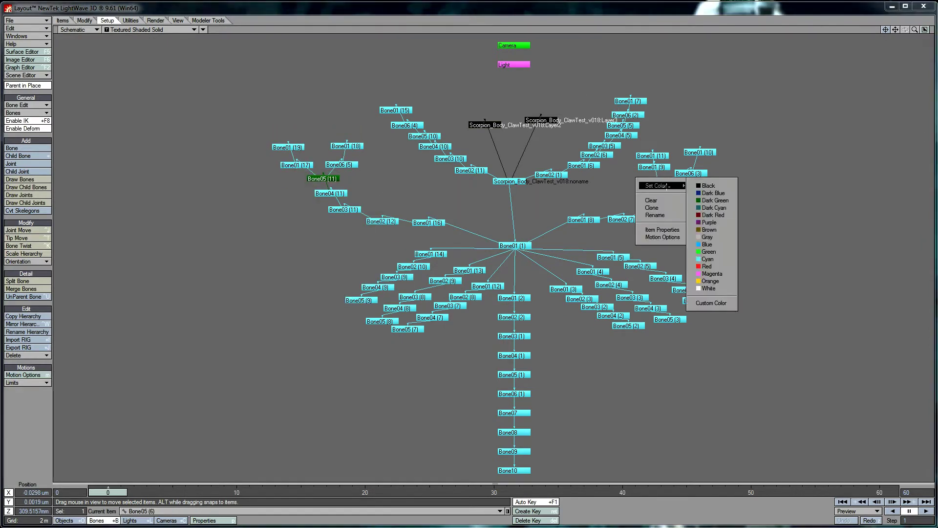
pyautogui.click(709, 201)
# Colour Bone01 (1) black and the body object dark red, and parent the Layer2 and Layer3 objects to Bone01 (1).
pyautogui.rightClick(511, 246)
pyautogui.click(511, 255)
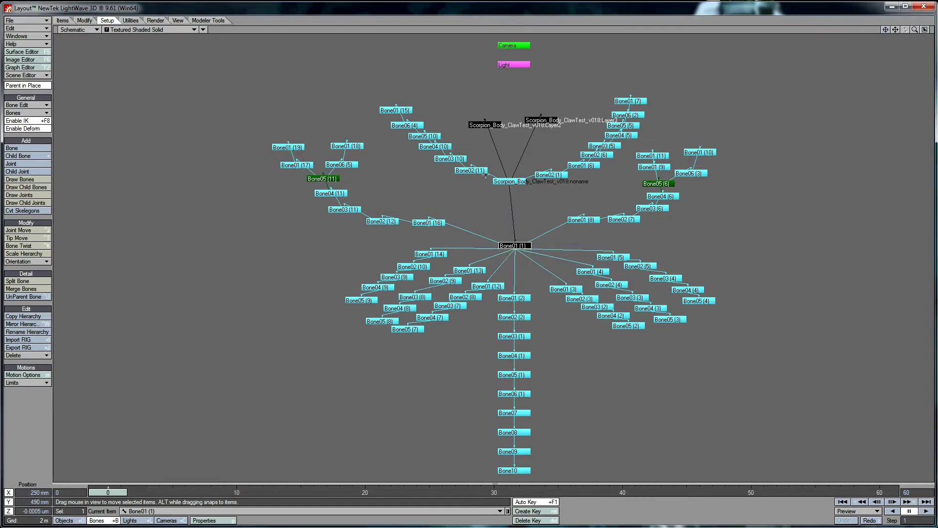
pyautogui.rightClick(504, 181)
pyautogui.click(557, 229)
pyautogui.rightClick(484, 176)
pyautogui.click(557, 208)
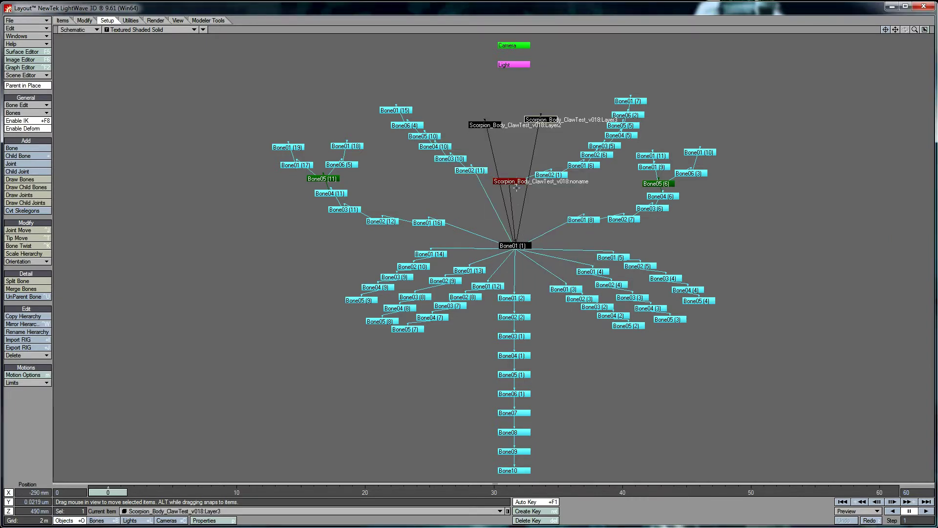
# Colour Bone03 (5) and Bone04 (10) in the two inner diagonal chains dark blue.
pyautogui.moveTo(516, 187); pyautogui.dragTo(544, 181)
pyautogui.rightClick(600, 151)
pyautogui.click(650, 158)
pyautogui.rightClick(434, 152)
pyautogui.click(464, 164)
pyautogui.moveTo(470, 177); pyautogui.dragTo(477, 179)
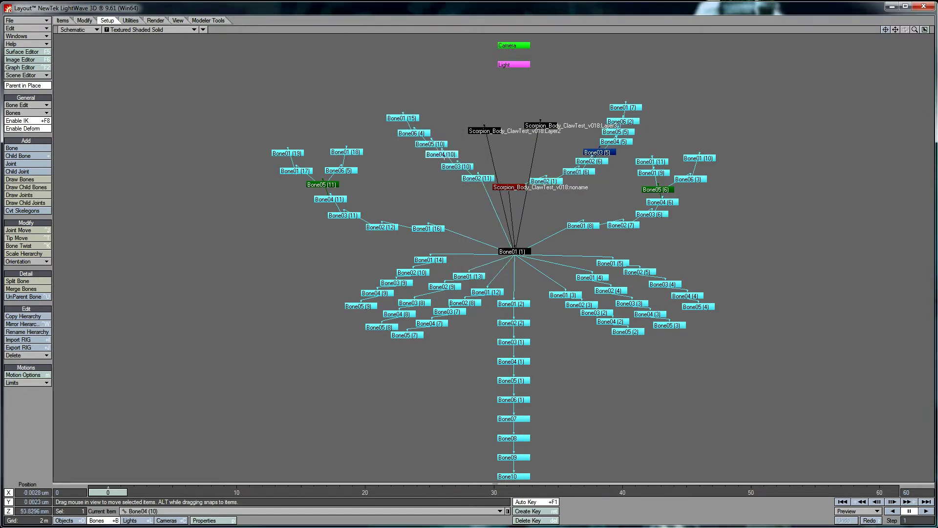
pyautogui.rightClick(430, 153)
pyautogui.click(496, 152)
# Move Bone02 (1) with its chain to the centre below the body object and colour it brown.
pyautogui.moveTo(544, 181); pyautogui.dragTo(510, 207)
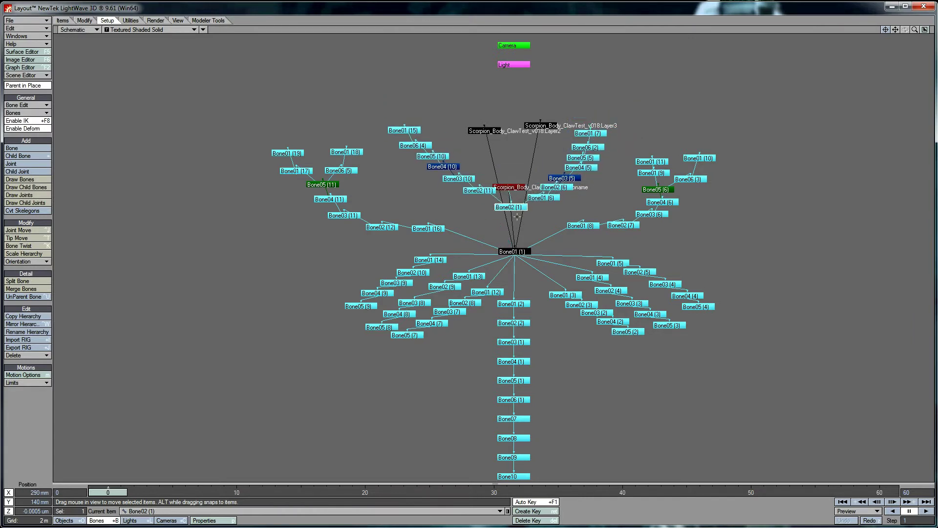
pyautogui.rightClick(510, 206)
pyautogui.click(555, 209)
pyautogui.rightClick(509, 206)
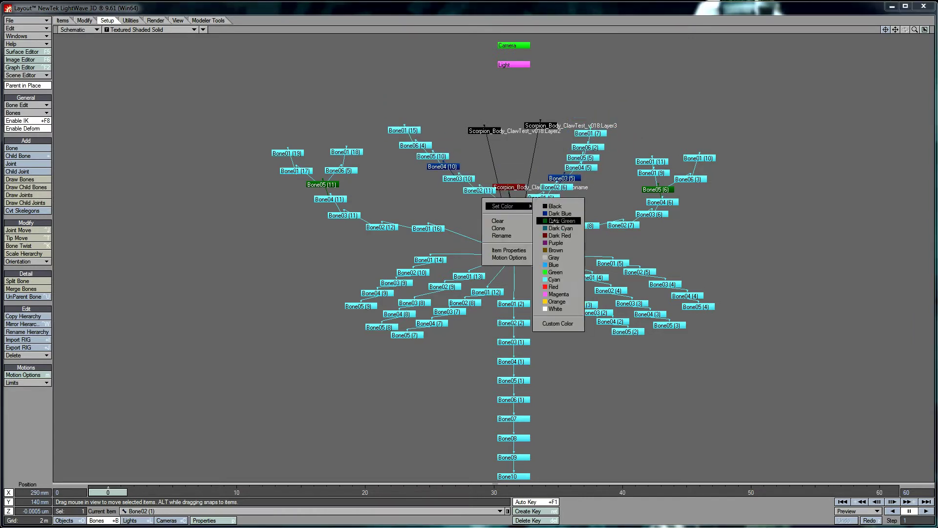
pyautogui.click(554, 286)
# Reposition Bone01 (1) slightly lower and bring the Bone01 (16) and Bone01 (8) claw chains closer to the centre.
pyautogui.moveTo(509, 252)
pyautogui.mouseDown()
pyautogui.moveTo(524, 272)
pyautogui.moveTo(517, 261)
pyautogui.mouseUp()
pyautogui.moveTo(440, 236); pyautogui.dragTo(474, 238)
pyautogui.moveTo(584, 235); pyautogui.dragTo(560, 235)
# Colour the left leg root bones Bone01 (14), Bone01 (13) and Bone01 (12) dark red.
pyautogui.rightClick(432, 269)
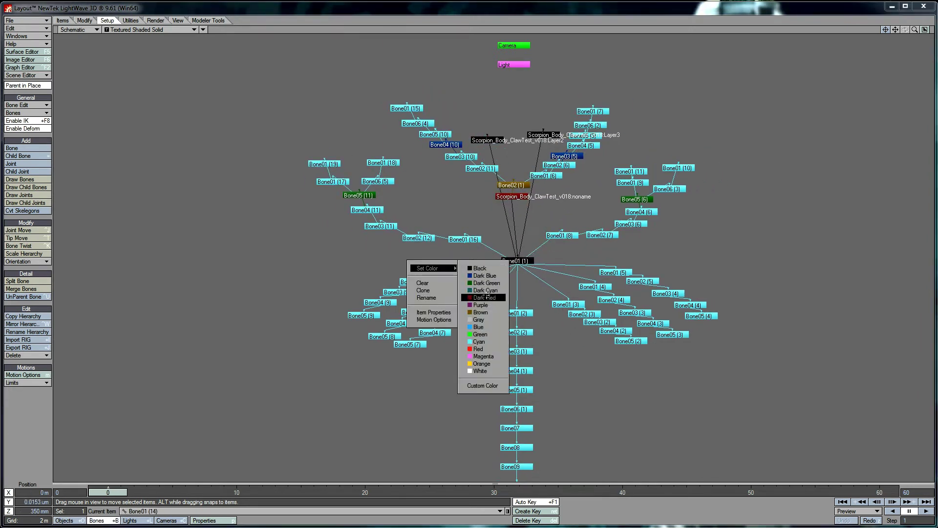
pyautogui.click(485, 298)
pyautogui.rightClick(471, 285)
pyautogui.click(513, 314)
pyautogui.rightClick(497, 300)
pyautogui.click(542, 329)
# Colour the tail bones Bone01 (2) dark blue, Bone02 (2) dark cyan and Bone03 (1) dark red.
pyautogui.rightClick(520, 313)
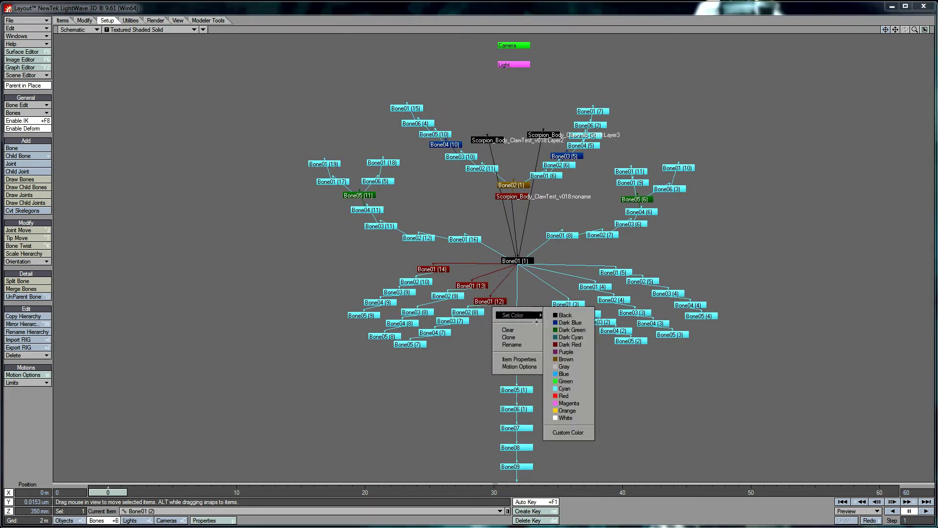
pyautogui.click(566, 322)
pyautogui.rightClick(513, 332)
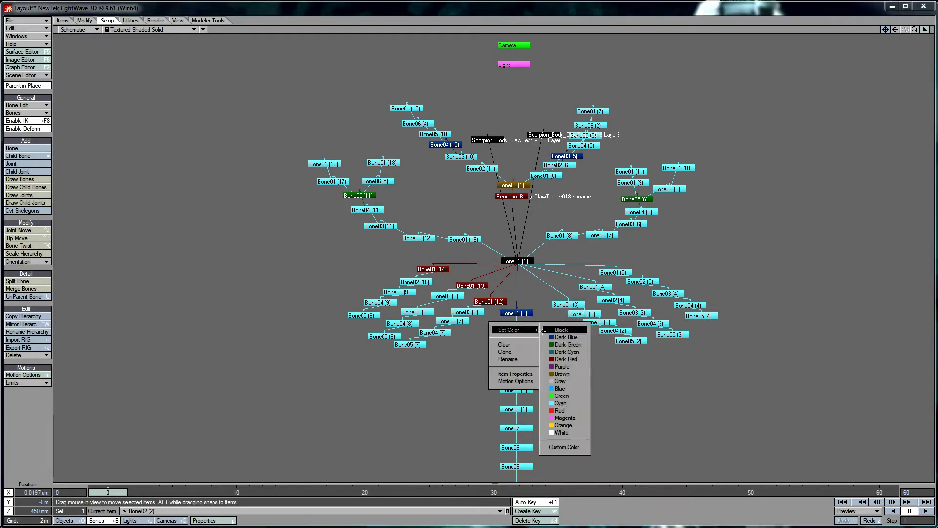
pyautogui.click(567, 348)
pyautogui.rightClick(513, 351)
pyautogui.click(557, 375)
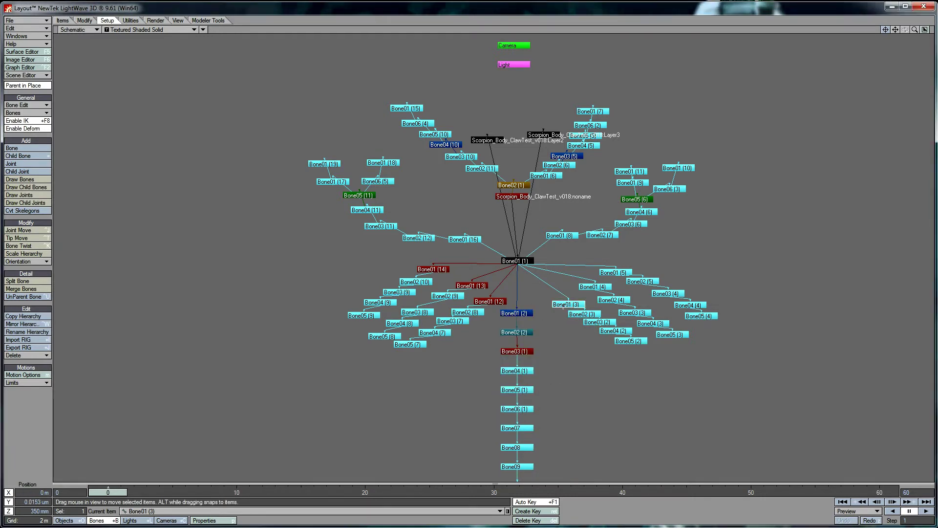
# Colour the right leg root bones Bone01 (3), Bone01 (4) and Bone01 (5) dark red.
pyautogui.rightClick(562, 307)
pyautogui.click(606, 336)
pyautogui.rightClick(597, 286)
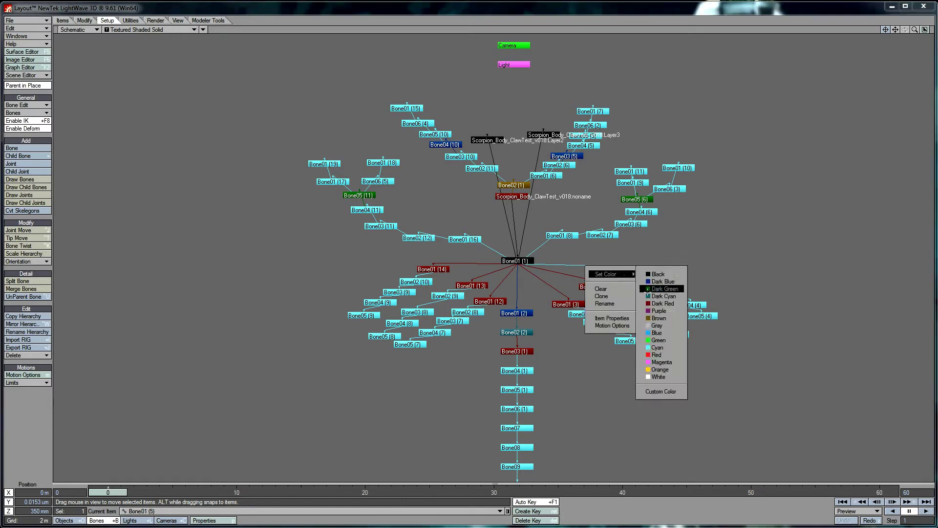
pyautogui.click(635, 313)
# Colour the second bones of the right legs, Bone02 (3), Bone02 (4) and Bone02 (5), dark green.
pyautogui.click(583, 314)
pyautogui.rightClick(583, 314)
pyautogui.click(624, 329)
pyautogui.rightClick(609, 300)
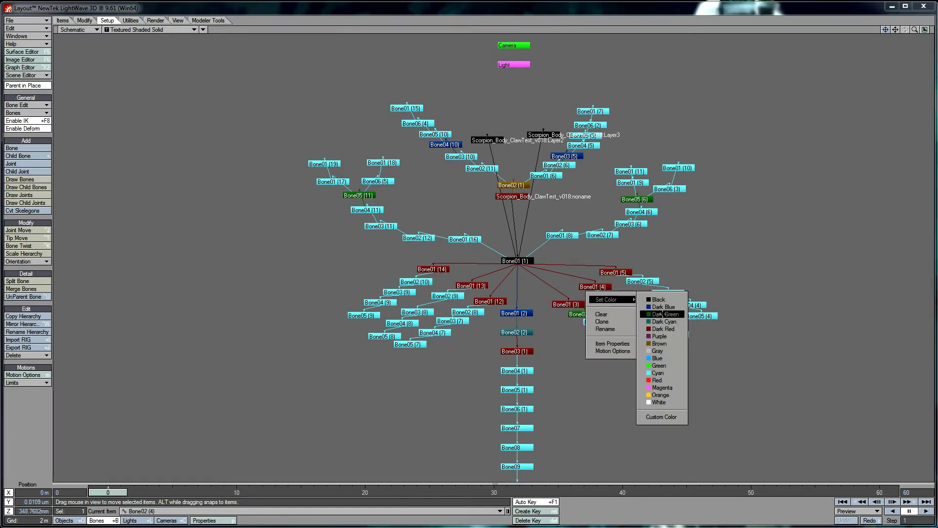
pyautogui.click(651, 315)
pyautogui.rightClick(640, 281)
pyautogui.click(682, 295)
# Colour the left legs' Bone02 (8), Bone02 (9) and Bone02 (10) and the tail's Bone04 (1) dark green.
pyautogui.rightClick(467, 312)
pyautogui.click(508, 327)
pyautogui.rightClick(461, 299)
pyautogui.click(498, 310)
pyautogui.rightClick(413, 279)
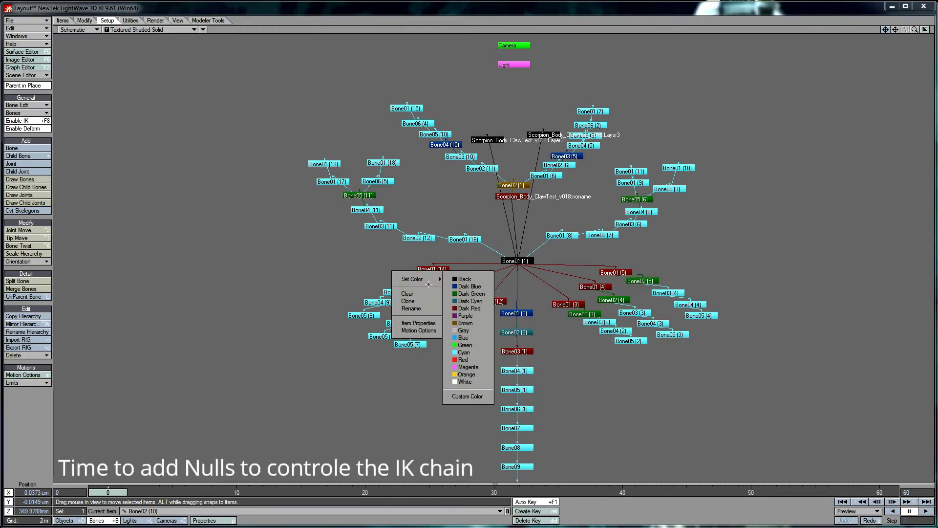
pyautogui.click(471, 294)
pyautogui.rightClick(515, 371)
pyautogui.click(567, 437)
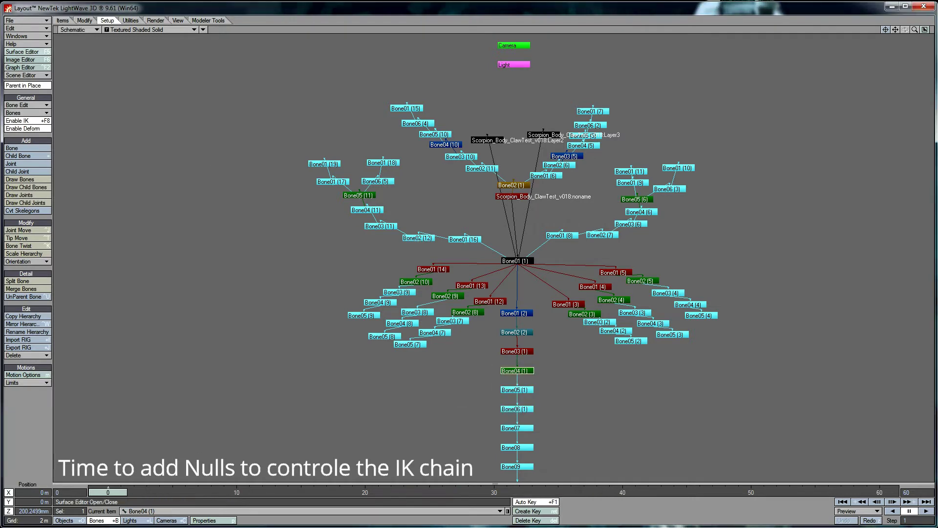
# Add a null named Left_Front, place it beside the front left leg chain and colour it black.
pyautogui.click(63, 20)
pyautogui.click(14, 148)
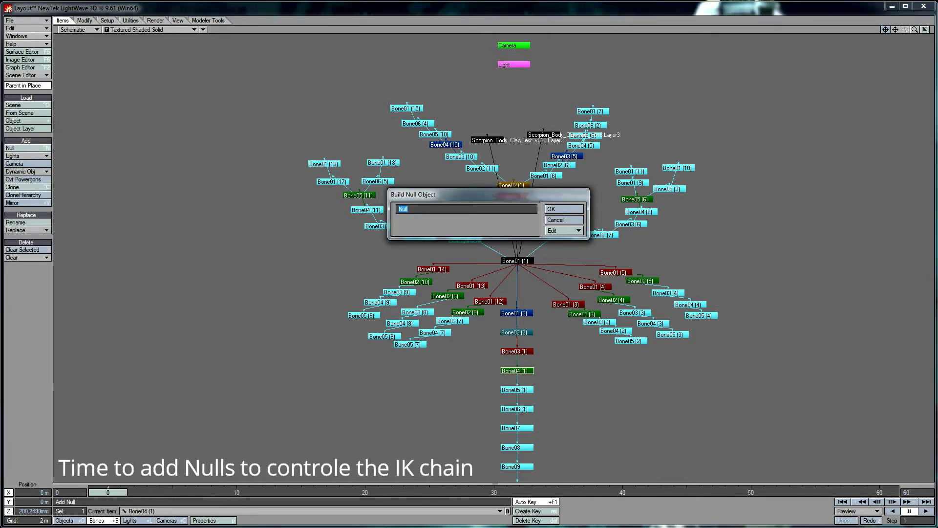
pyautogui.write('Left_Front')
pyautogui.press('Return')
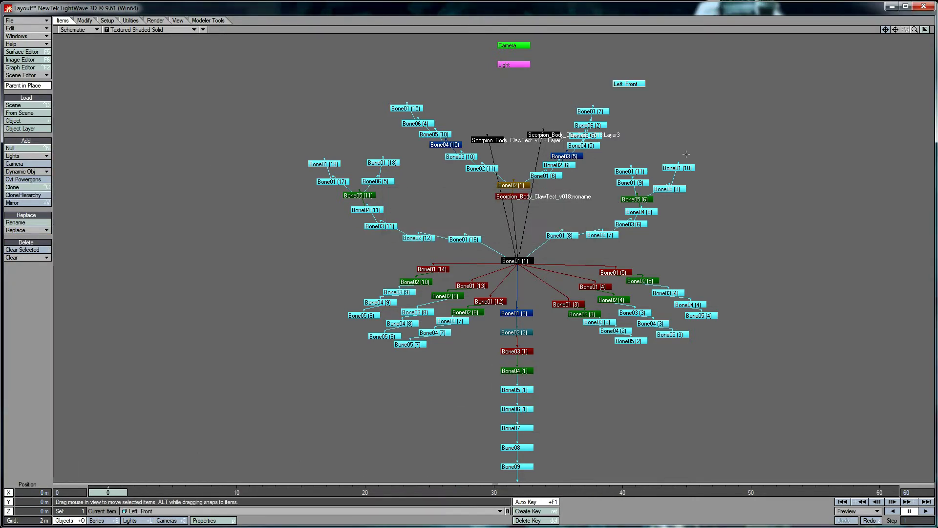
pyautogui.rightClick(337, 328)
pyautogui.click(376, 326)
# Add black nulls named Left_Center and Left_Back beside the ends of the middle and rear left leg chains.
pyautogui.hotkey('ctrl', 'n')
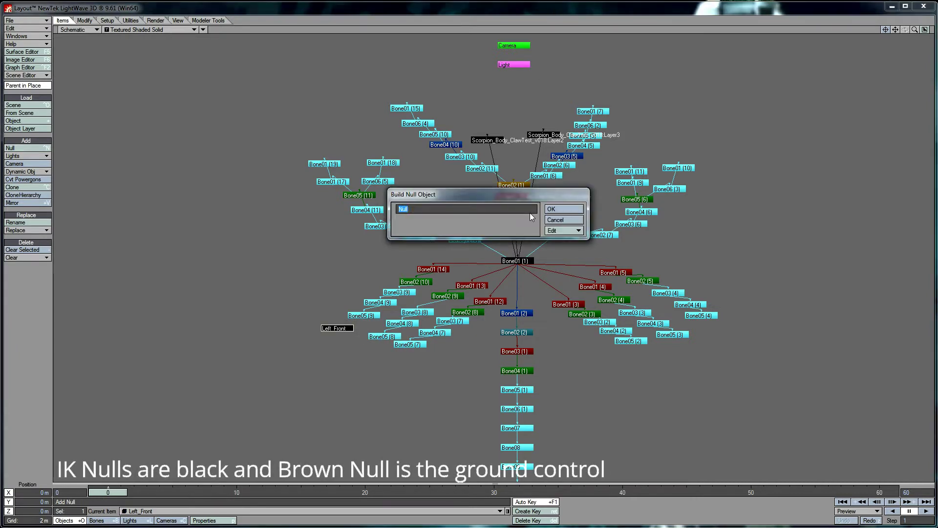
pyautogui.write('Left_Center')
pyautogui.press('Return')
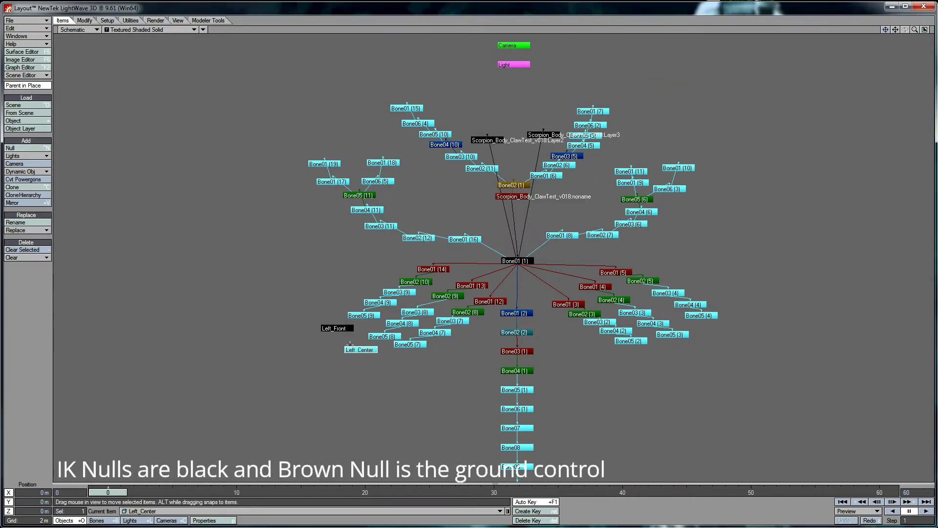
pyautogui.hotkey('ctrl', 'n')
pyautogui.write('Left_Back')
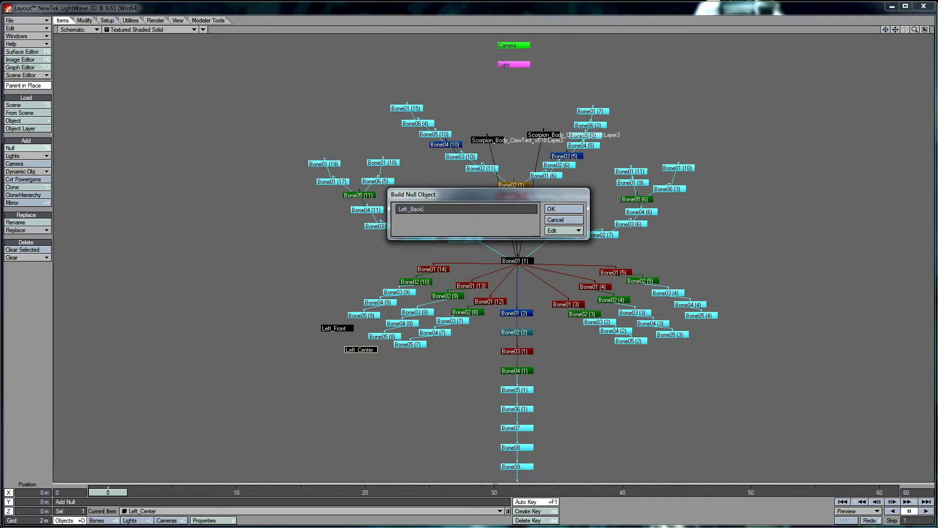
pyautogui.press('Return')
# Add black nulls named Right_Front and Right_Center beside the ends of the front and middle right leg chains.
pyautogui.hotkey('ctrl', 'n')
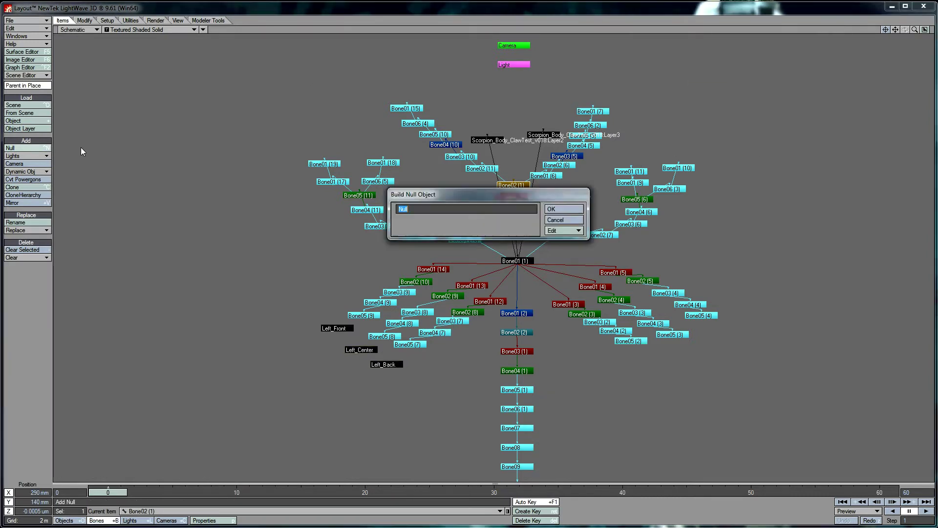
pyautogui.press('Return')
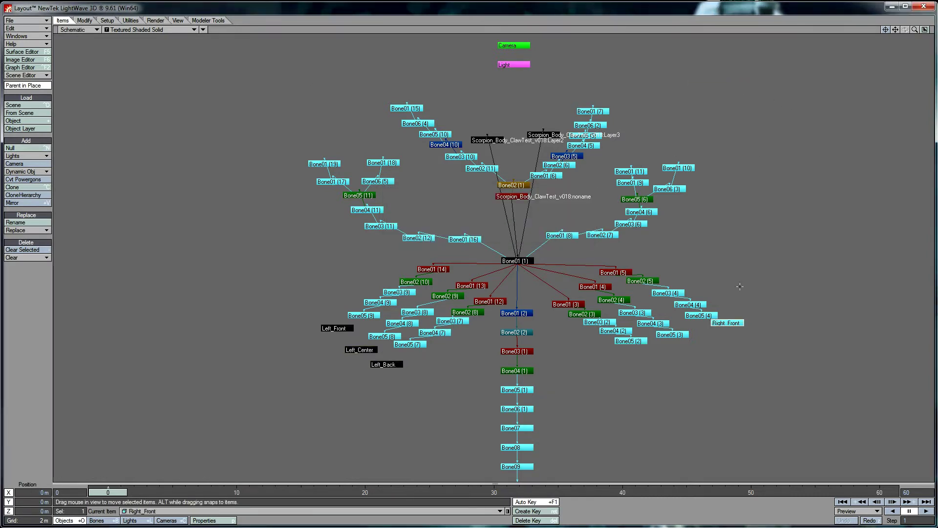
pyautogui.click(19, 149)
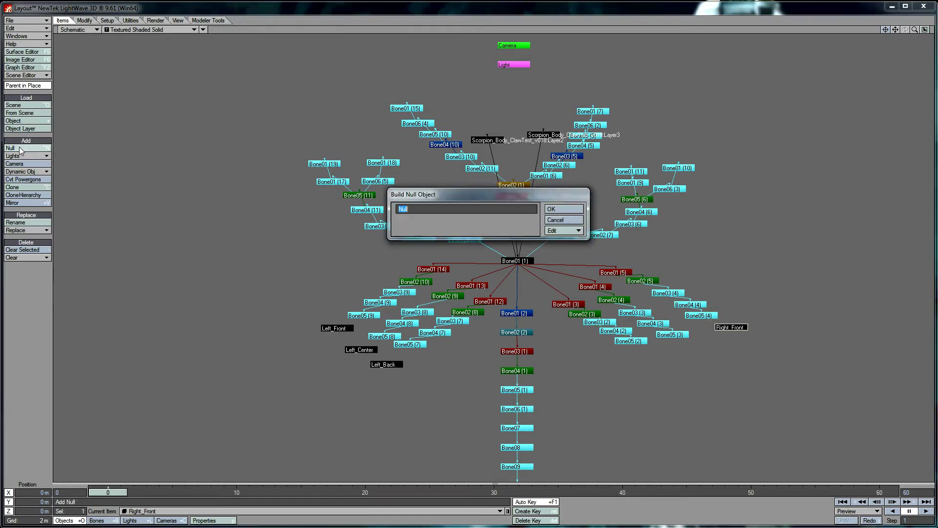
pyautogui.write('Right_Center')
pyautogui.press('Return')
# Add a null named Right_Back below the rear right leg chain and colour it black.
pyautogui.click(30, 149)
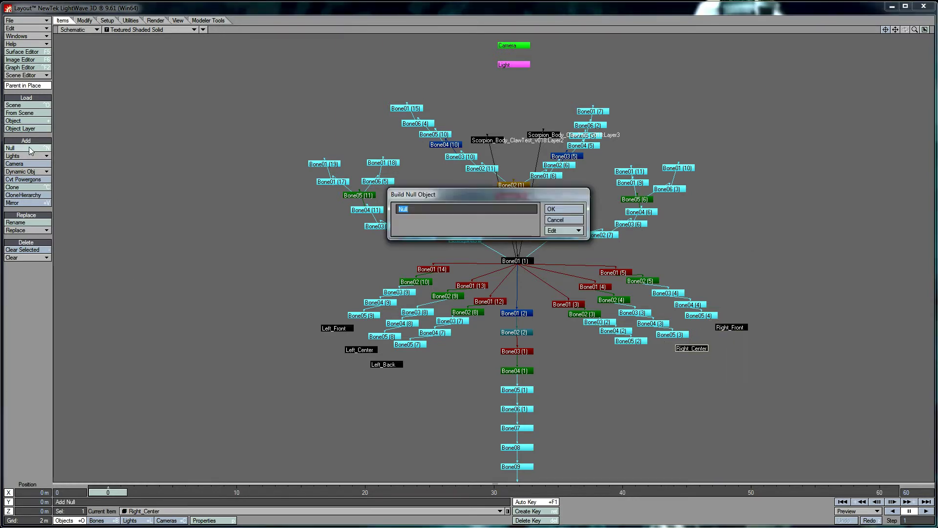
pyautogui.press('Return')
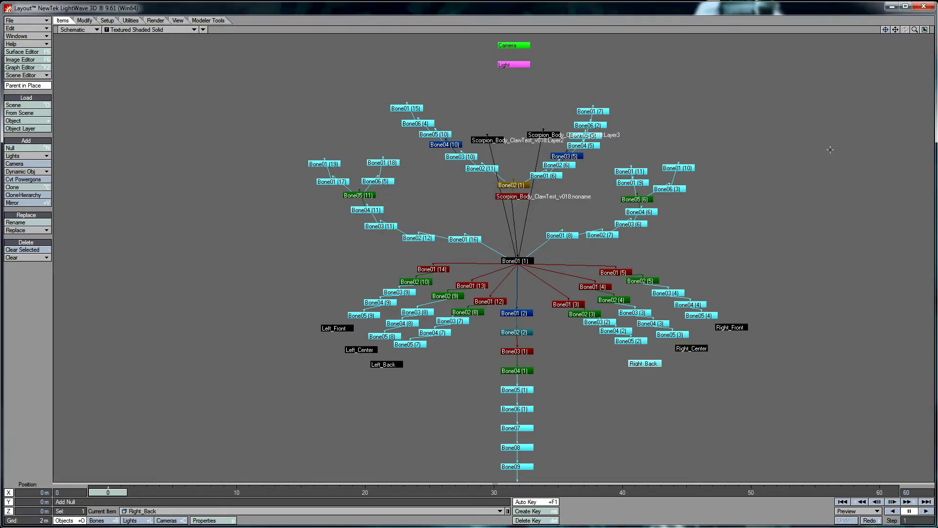
pyautogui.rightClick(636, 363)
# Recolour Bone02 (1) cyan and move it with its chains down between the body object and Bone01 (1).
pyautogui.rightClick(511, 184)
pyautogui.click(560, 261)
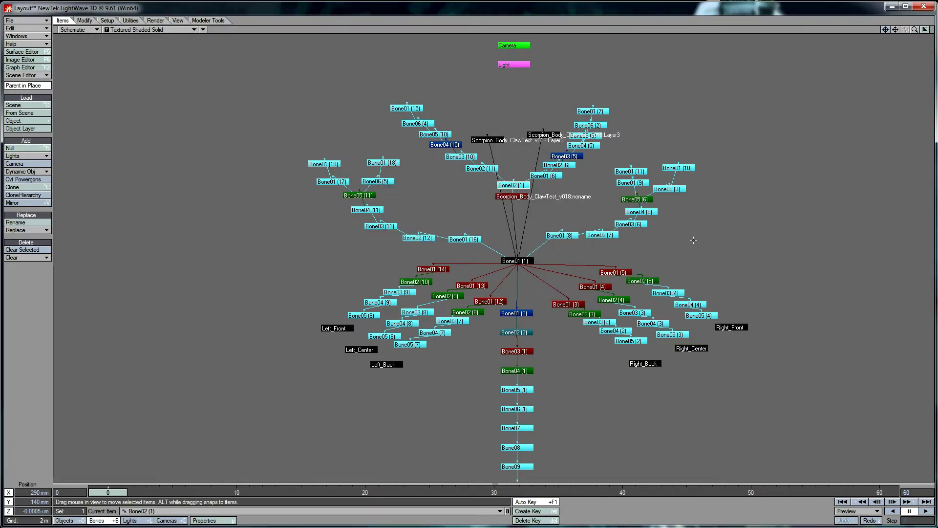
pyautogui.click(521, 195)
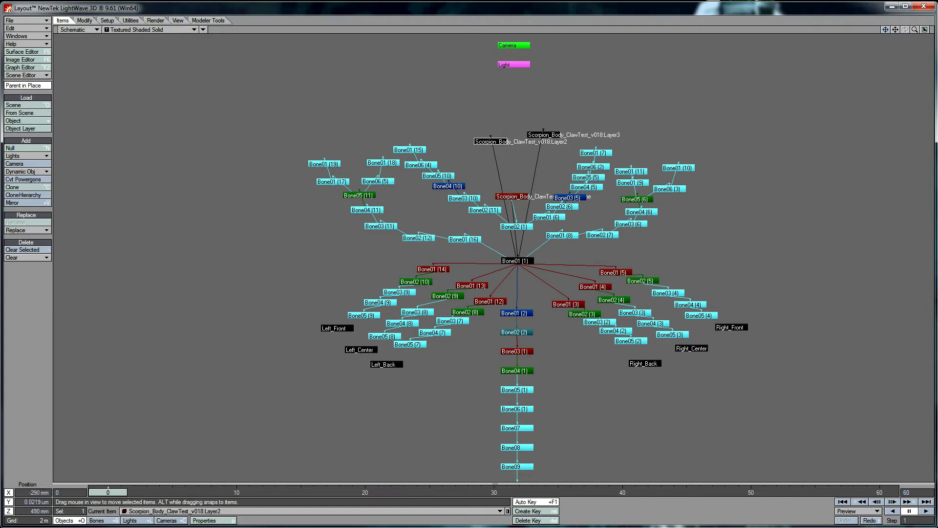
# Add a null named Ground above the body objects, move the Layer3 object down, and colour the null brown.
pyautogui.click(44, 150)
pyautogui.write('Ground')
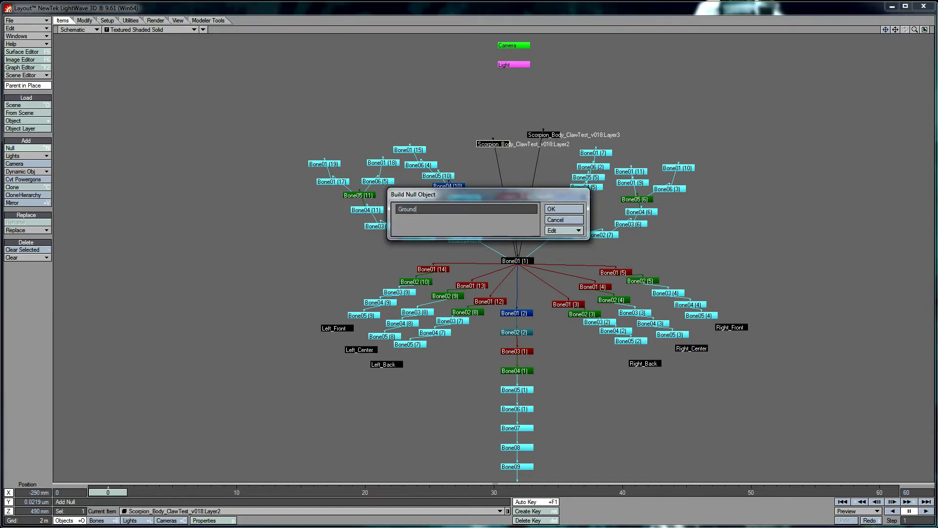
pyautogui.press('Return')
pyautogui.moveTo(542, 135); pyautogui.dragTo(549, 161)
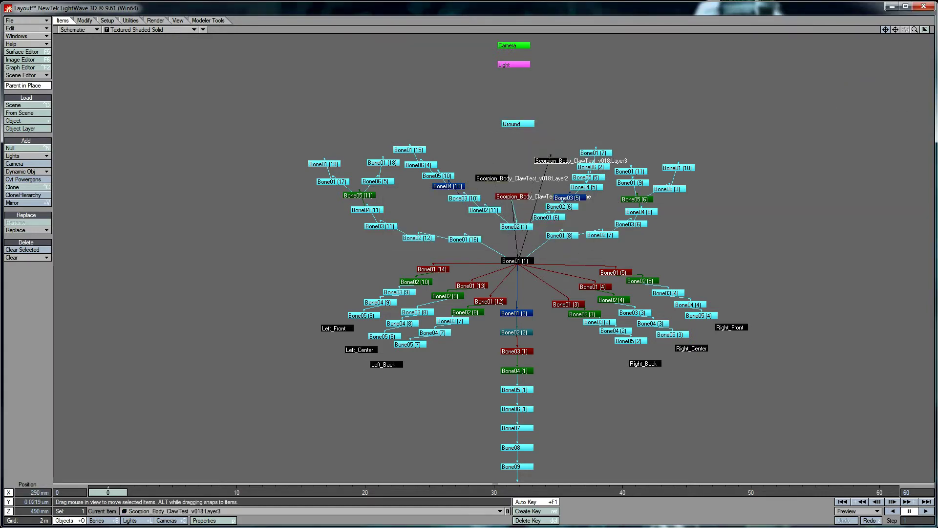
pyautogui.rightClick(508, 124)
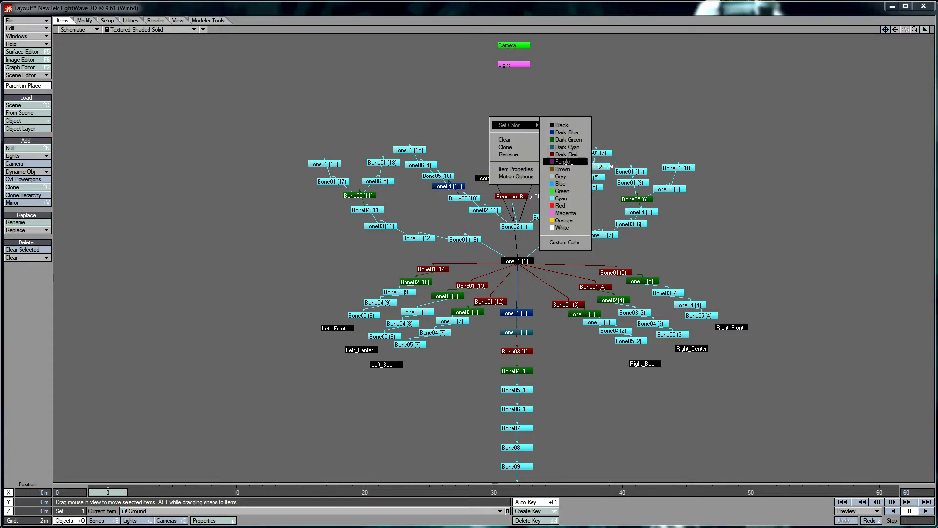
pyautogui.click(565, 201)
# Return to the four-view layout and place the six leg nulls at the tips of the scorpion's matching legs.
pyautogui.click(924, 30)
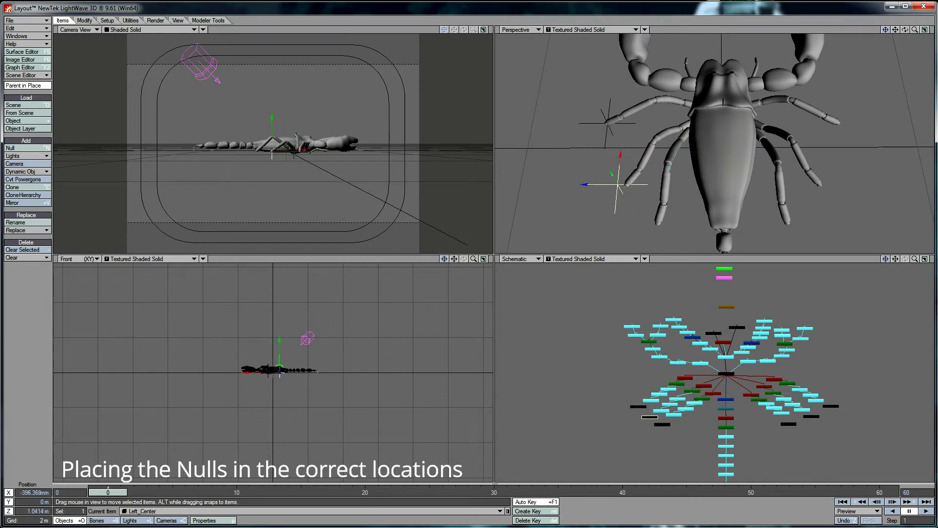
pyautogui.click(662, 424)
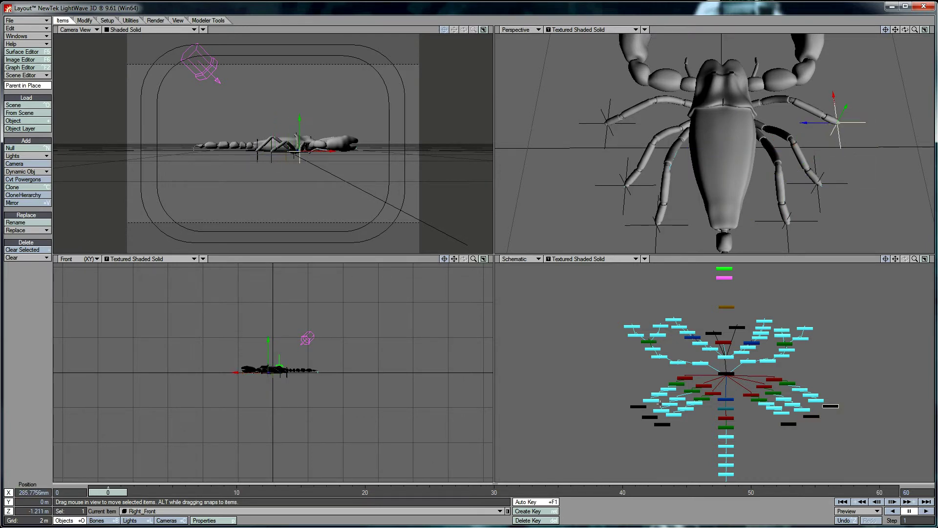
# Set Left_Front as the IK goal object of Bone05 (9) with full-time IK in its motion options.
pyautogui.rightClick(624, 394)
pyautogui.click(650, 451)
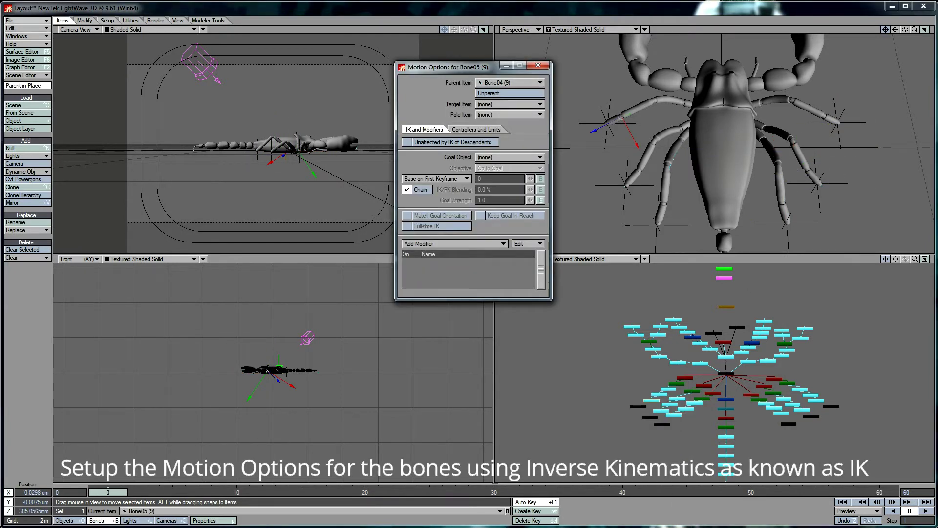
pyautogui.click(509, 157)
pyautogui.click(489, 435)
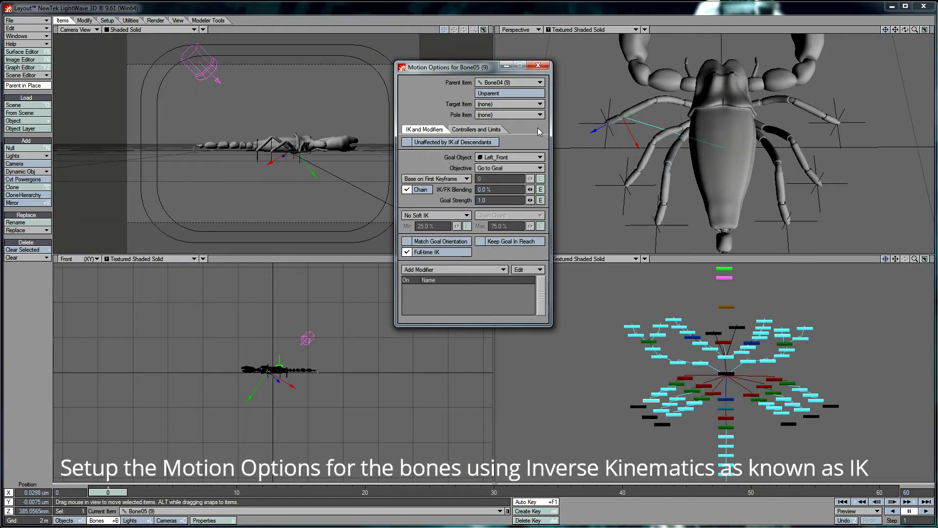
# Set Left_Center as the full-time IK goal of Bone05 (8) and Left_Back as the IK goal of Bone05 (7).
pyautogui.click(540, 157)
pyautogui.click(671, 414)
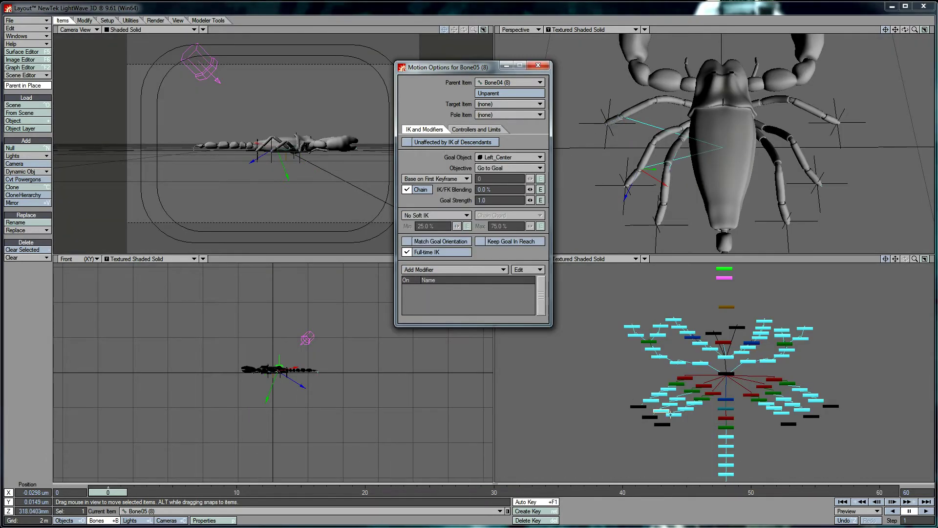
pyautogui.click(500, 511)
pyautogui.click(481, 452)
pyautogui.click(494, 157)
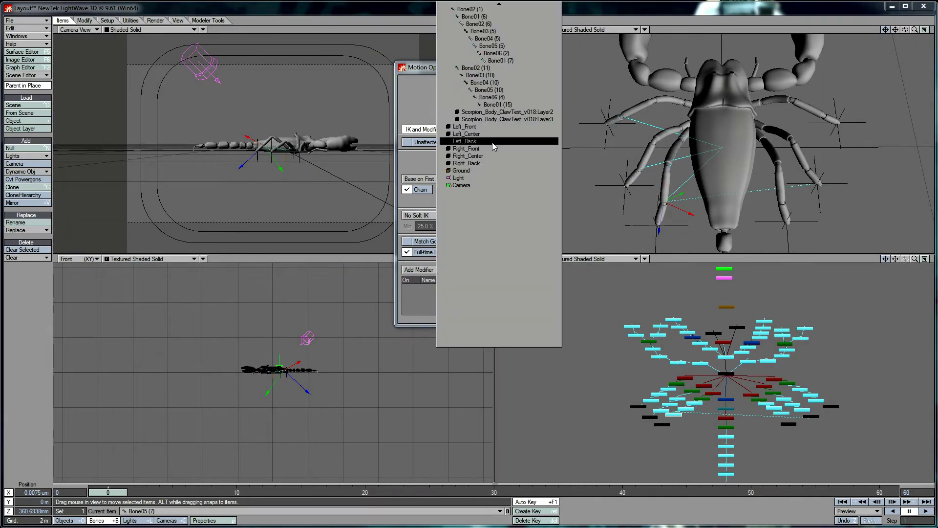
pyautogui.click(492, 143)
# Set Right_Back as the IK goal object of Bone05 (2) and Right_Center as the goal of Bone05 (3).
pyautogui.click(500, 511)
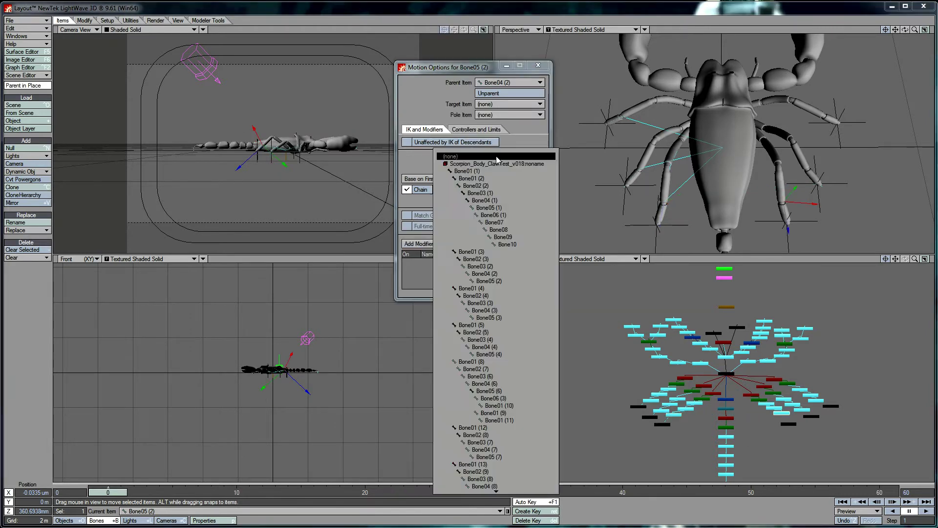
pyautogui.click(484, 422)
pyautogui.click(500, 510)
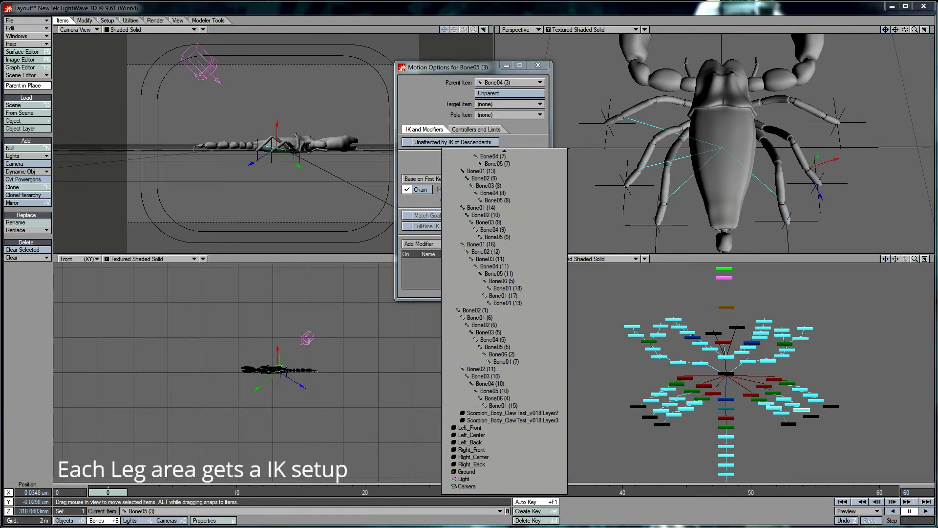
pyautogui.click(508, 461)
# Set Right_Front as the IK goal object of Bone05 (4) with full-time IK.
pyautogui.click(500, 511)
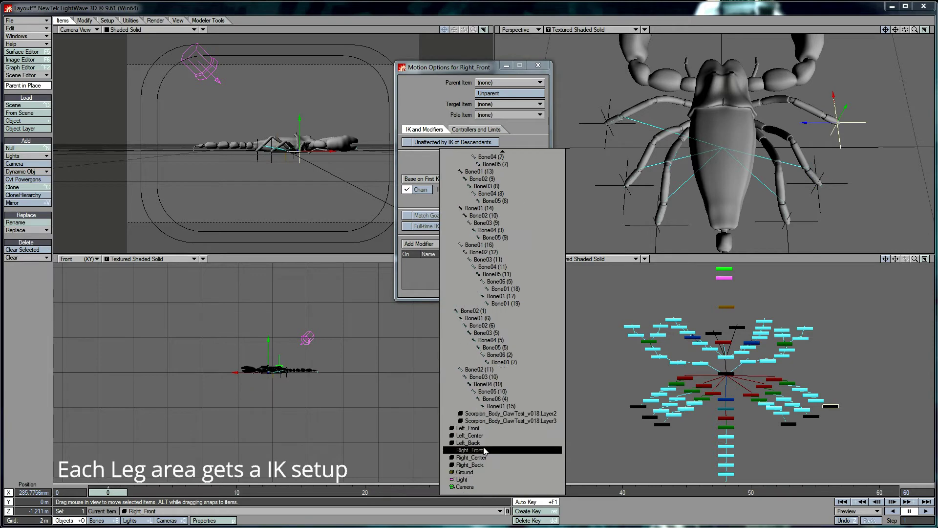
pyautogui.click(488, 447)
pyautogui.click(505, 157)
pyautogui.click(500, 511)
pyautogui.click(499, 360)
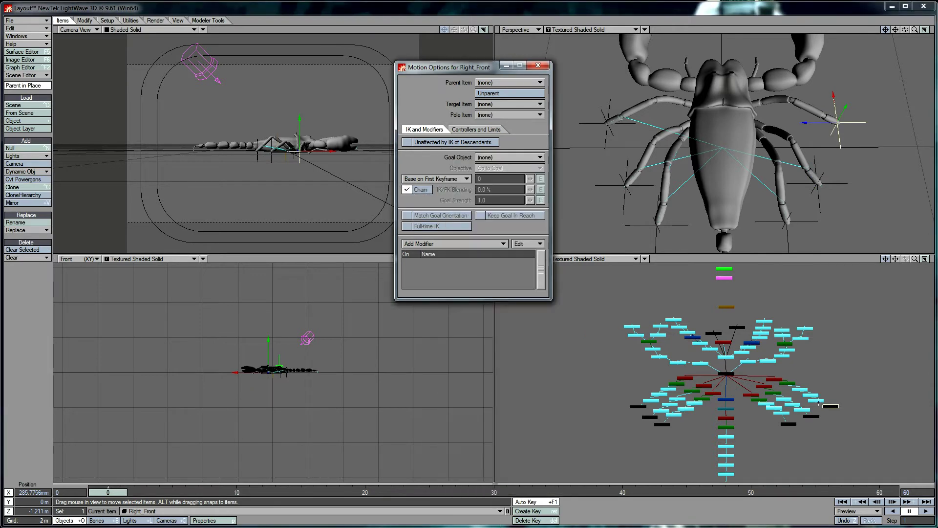
pyautogui.click(501, 511)
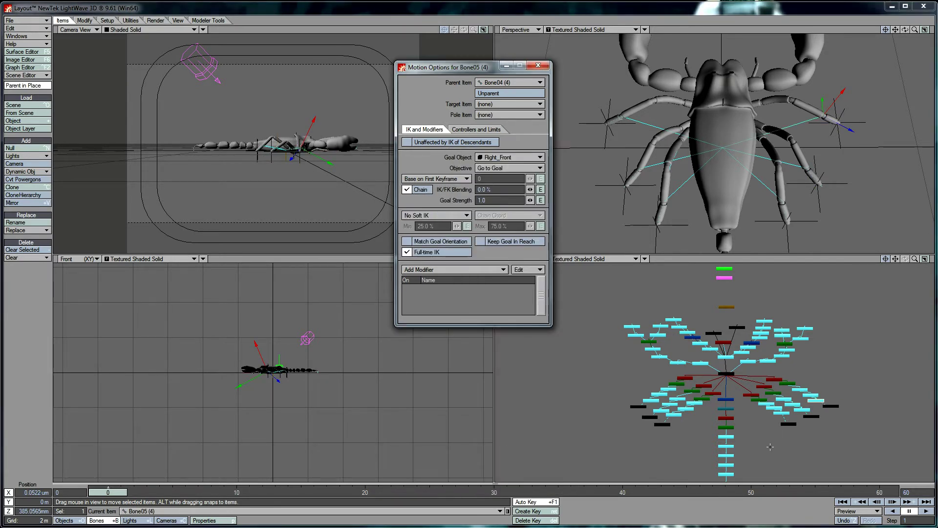
# Parent the leg nulls to the Ground null in the schematic.
pyautogui.click(789, 423)
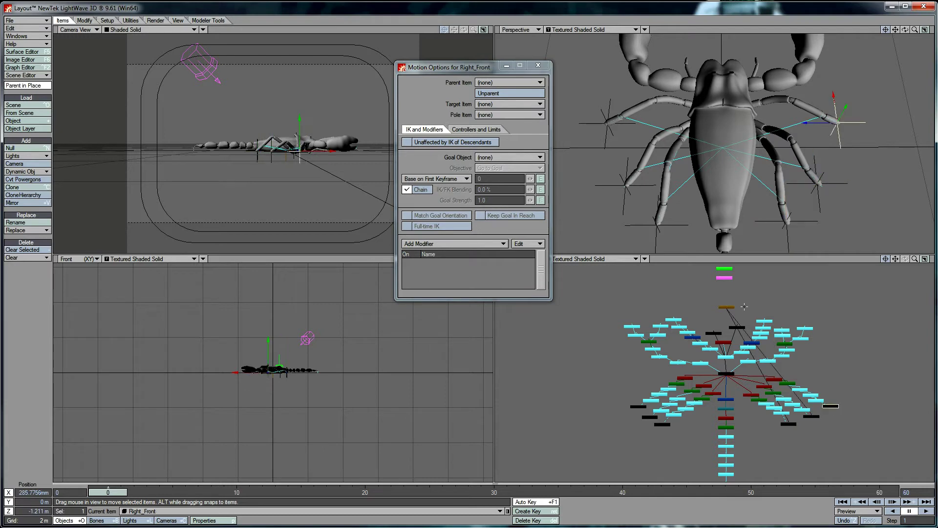
pyautogui.click(662, 424)
pyautogui.click(638, 408)
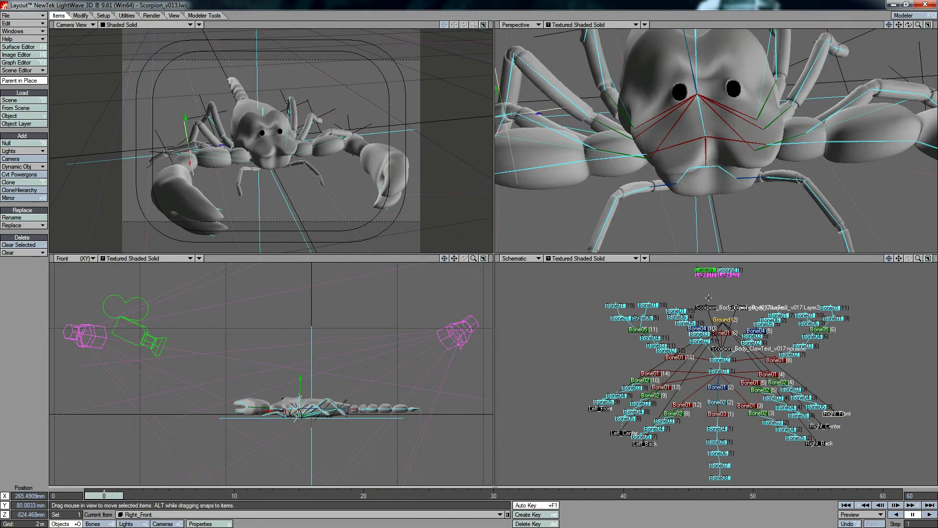
# Check the Left_Front null and the IK and limit options of its leg bone.
pyautogui.click(601, 409)
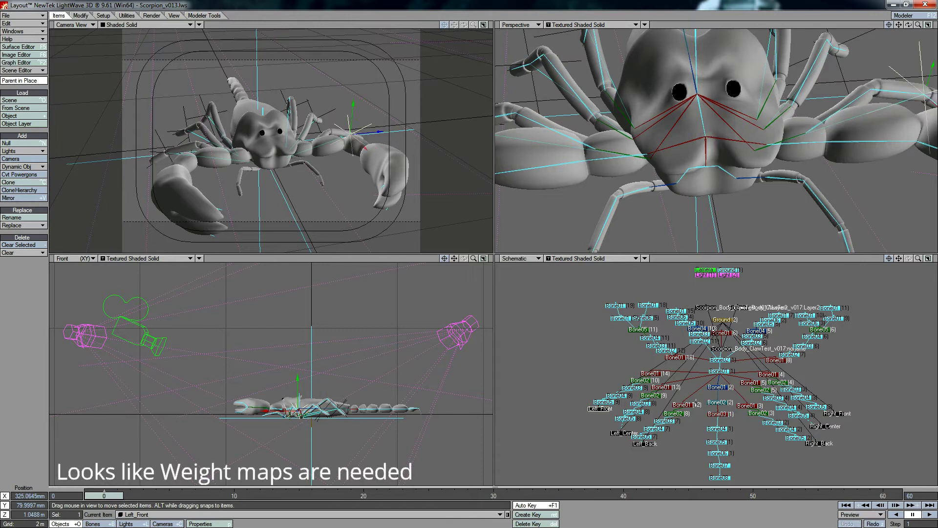
pyautogui.rightClick(604, 402)
pyautogui.click(602, 452)
pyautogui.click(473, 130)
pyautogui.click(424, 129)
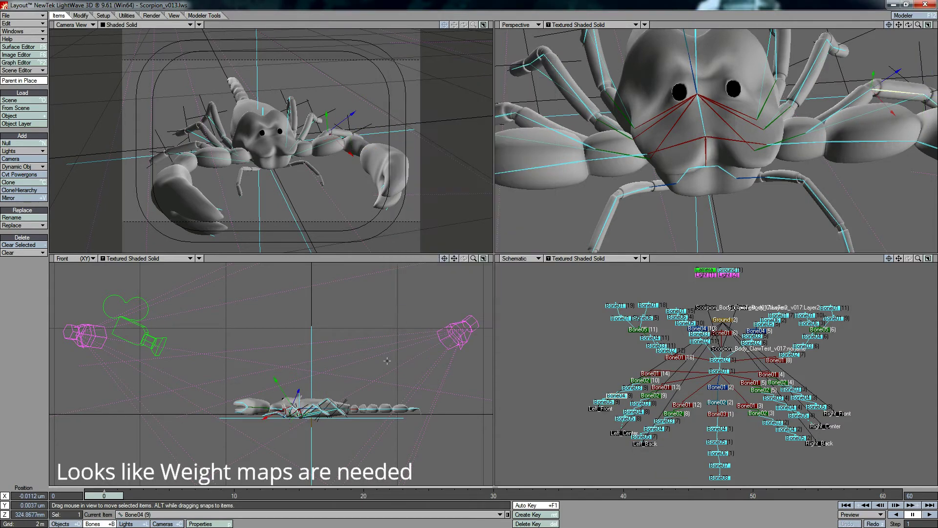
# Assign the Left_Front_Leg weight map to Bone05 (9) and Bone04 (9) in the bone properties.
pyautogui.press('p')
pyautogui.press('Down')
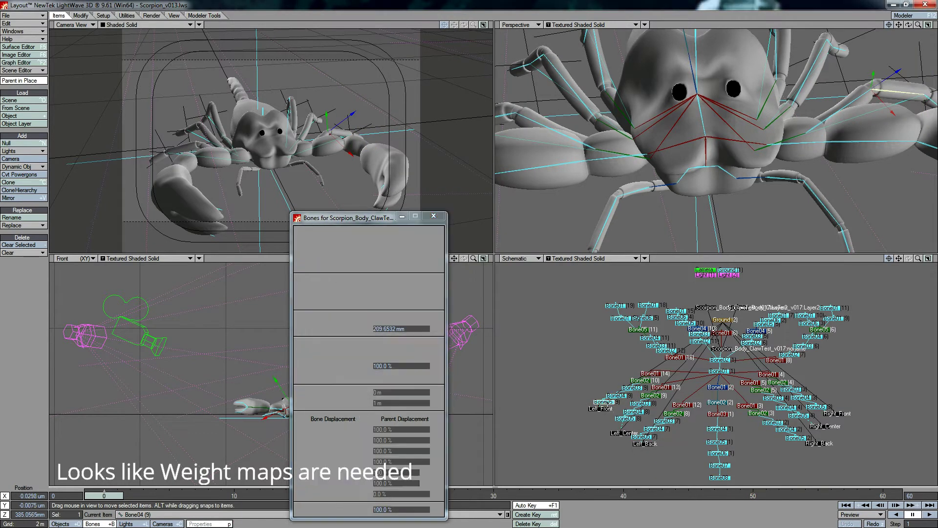
pyautogui.click(406, 344)
pyautogui.click(398, 395)
pyautogui.click(400, 344)
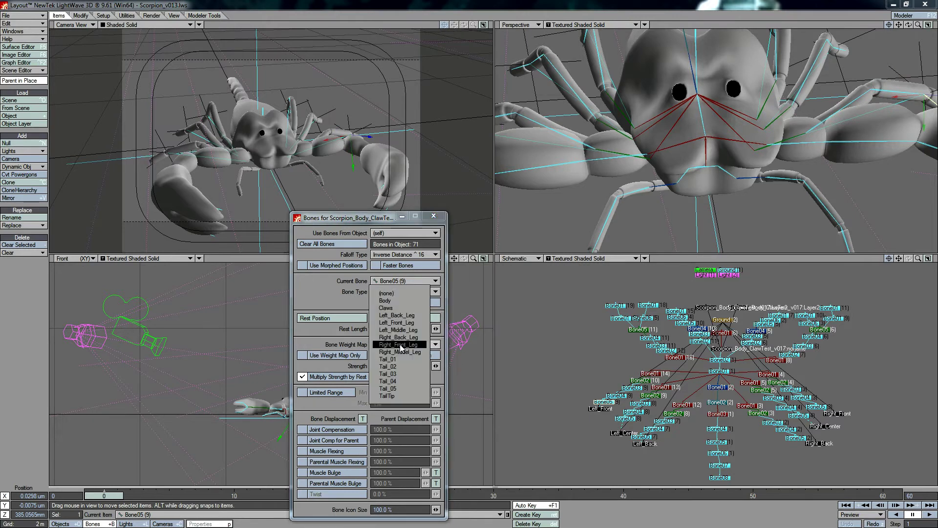
pyautogui.click(400, 346)
pyautogui.press('Up')
pyautogui.click(413, 346)
pyautogui.click(422, 381)
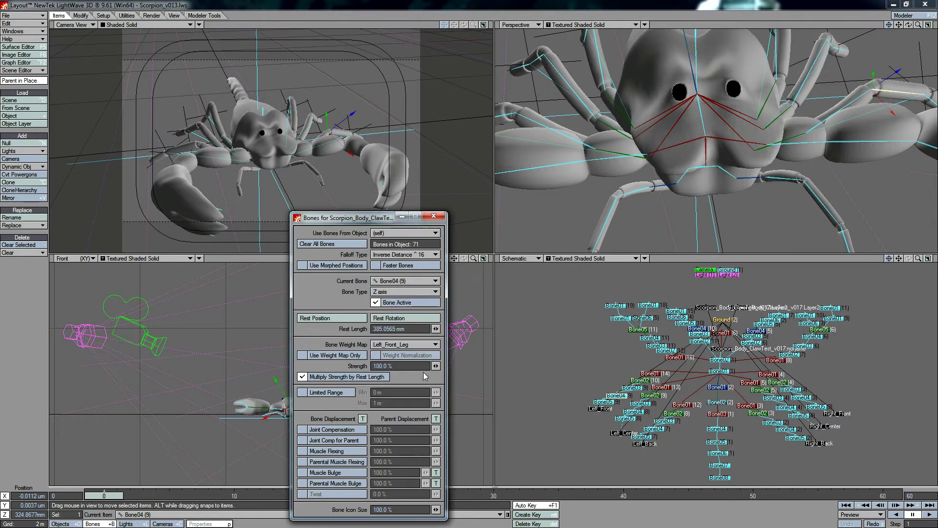
# Assign the Left_Front_Leg weight map to Bone03 (9) and Bone02 (10).
pyautogui.press('Up')
pyautogui.click(433, 344)
pyautogui.click(436, 392)
pyautogui.press('Up')
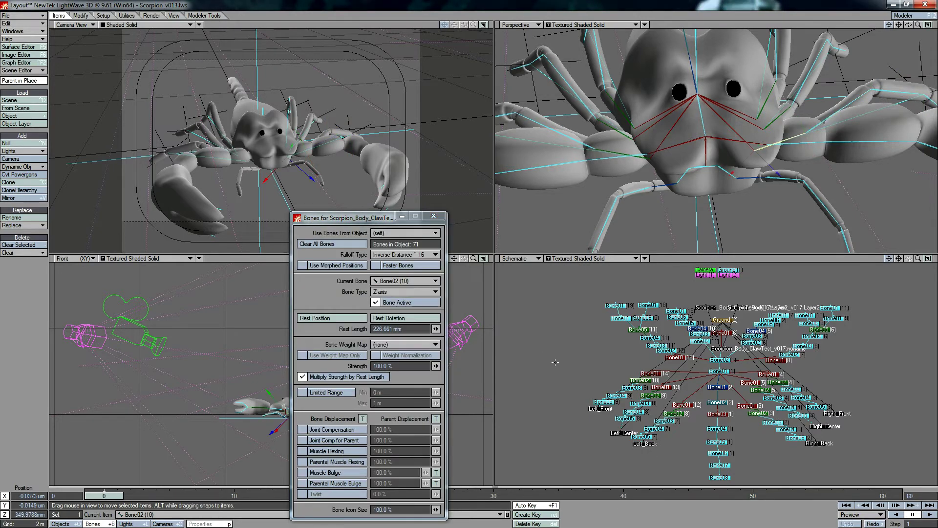
pyautogui.click(406, 345)
pyautogui.click(391, 374)
# Assign the Left_Middle_Leg weight map to Bone01 (13) and the upper bones of its chain.
pyautogui.press('Up')
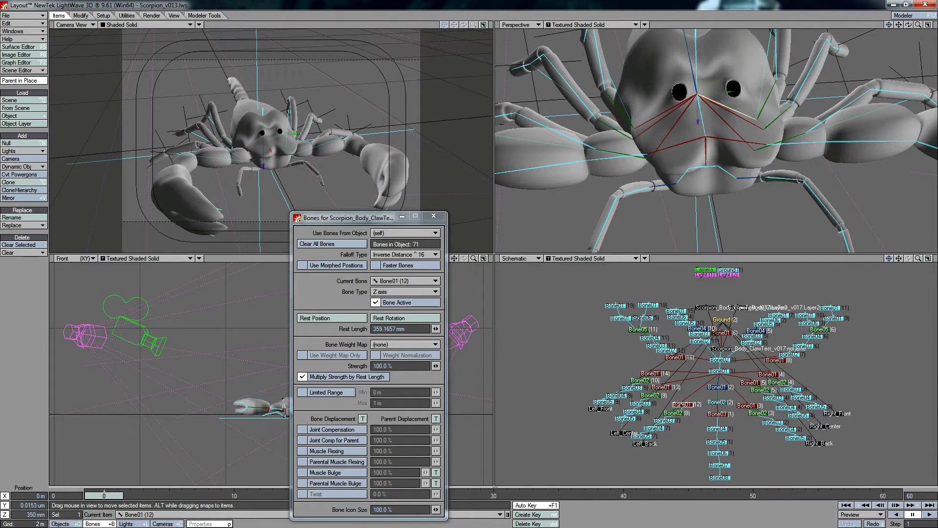
pyautogui.press('Right')
pyautogui.click(398, 344)
pyautogui.click(401, 374)
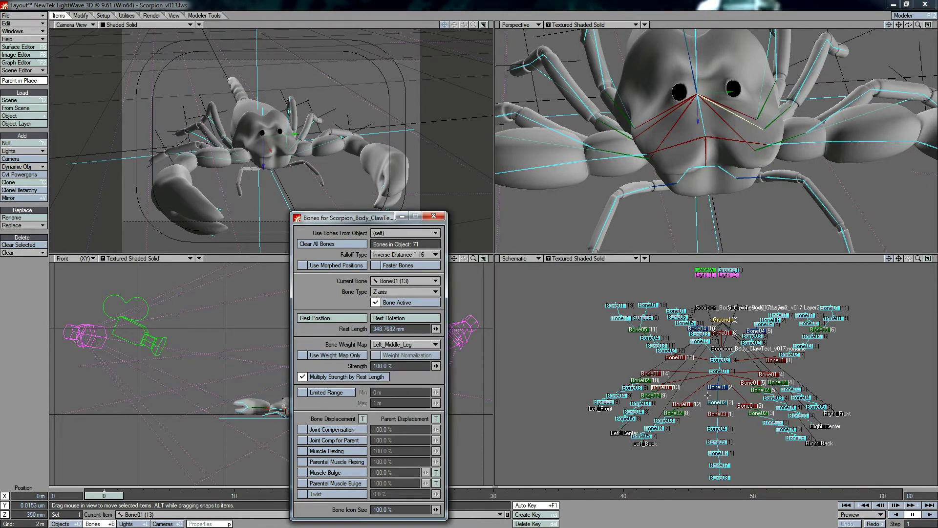
pyautogui.click(400, 344)
pyautogui.click(391, 381)
# Assign the Left_Middle_Leg weight map to Bone04 (8) and Bone05 (8).
pyautogui.press('Up')
pyautogui.press('Down')
pyautogui.click(395, 345)
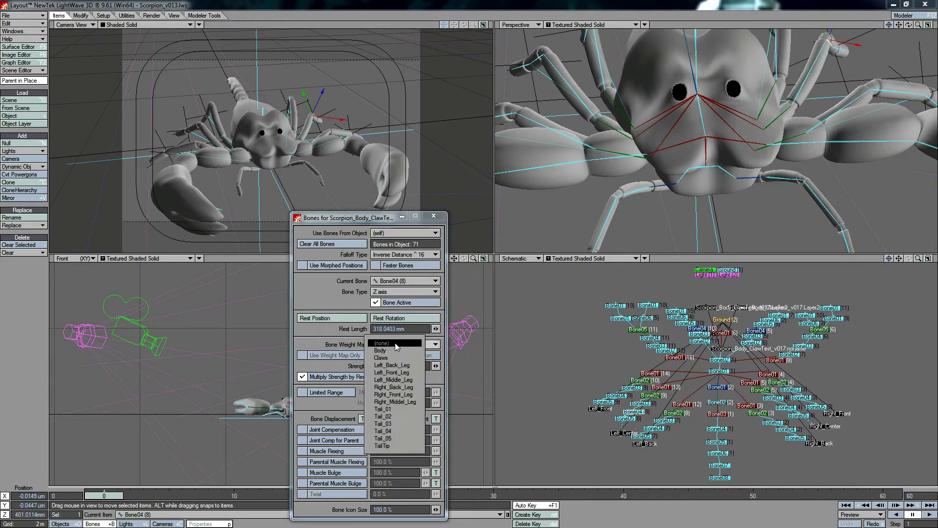
pyautogui.click(403, 380)
pyautogui.press('Down')
pyautogui.click(395, 344)
pyautogui.click(395, 382)
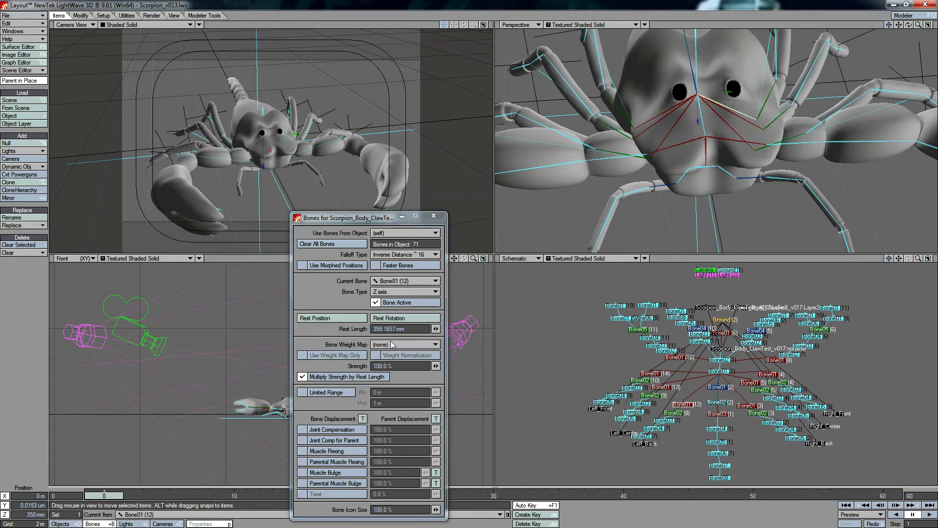
# Assign the Left_Back_Leg weight map to Bone01 (12), Bone02 (8) and Bone03 (7).
pyautogui.press('Down')
pyautogui.click(395, 344)
pyautogui.click(395, 374)
pyautogui.click(395, 344)
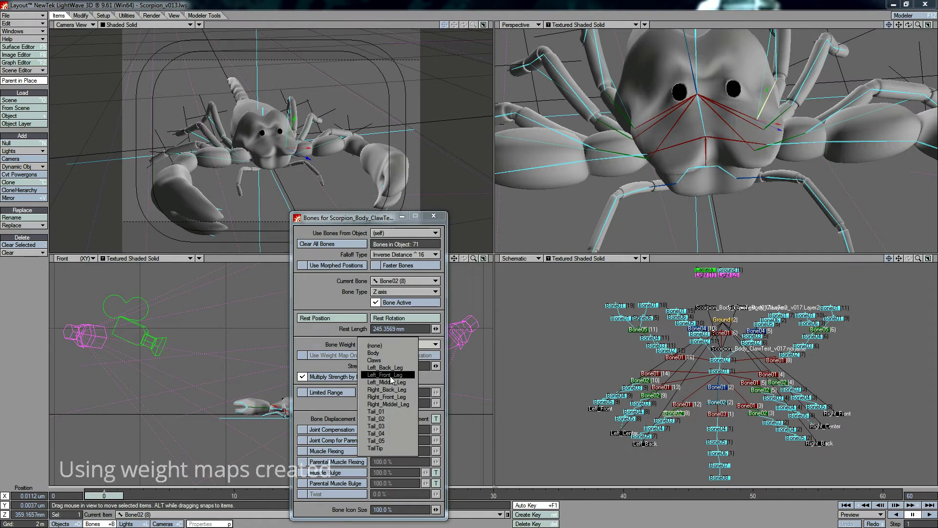
pyautogui.press('Down')
pyautogui.click(396, 375)
pyautogui.click(395, 344)
pyautogui.click(395, 375)
# Assign the Left_Back_Leg weight map to Bone04 (7) and Bone05 (7).
pyautogui.press('Down')
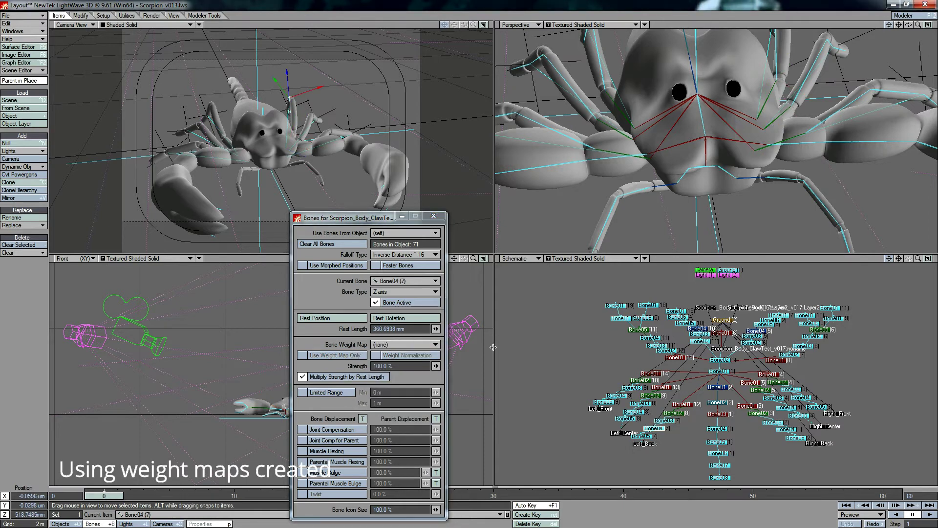
pyautogui.click(423, 344)
pyautogui.click(423, 374)
pyautogui.press('Down')
pyautogui.click(395, 344)
pyautogui.click(394, 374)
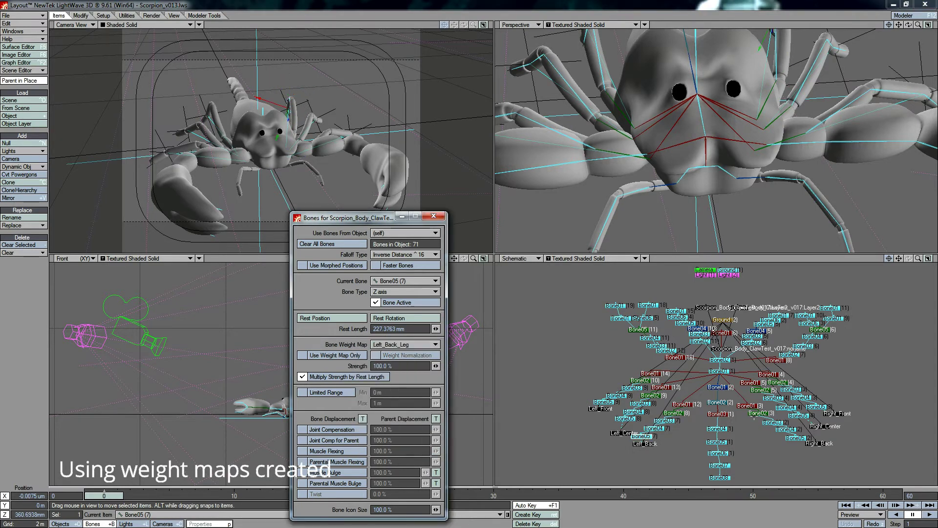
# Assign the Right_Back_Leg weight map to Bone01 (3), Bone02 (3) and Bone03 (2).
pyautogui.press('Down')
pyautogui.click(397, 344)
pyautogui.click(401, 388)
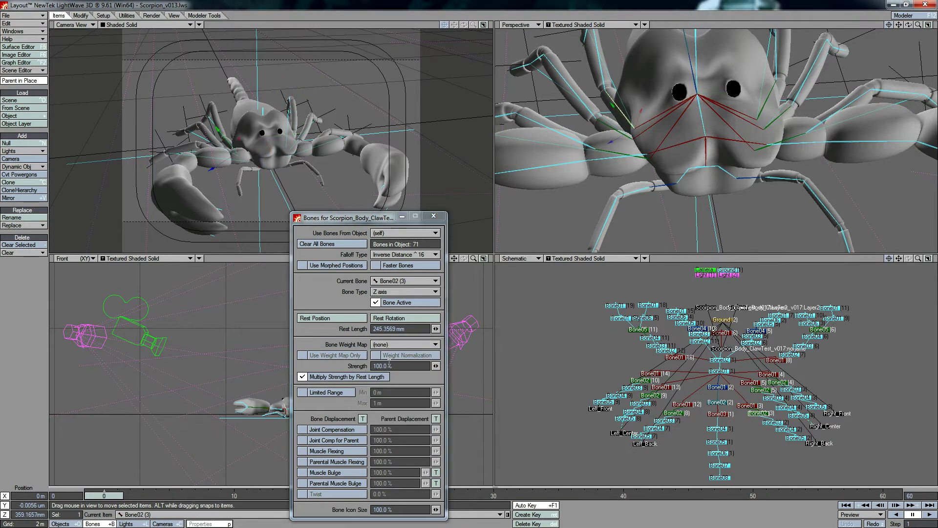
pyautogui.press('Down')
pyautogui.click(395, 344)
pyautogui.click(405, 394)
pyautogui.press('Down')
pyautogui.click(385, 344)
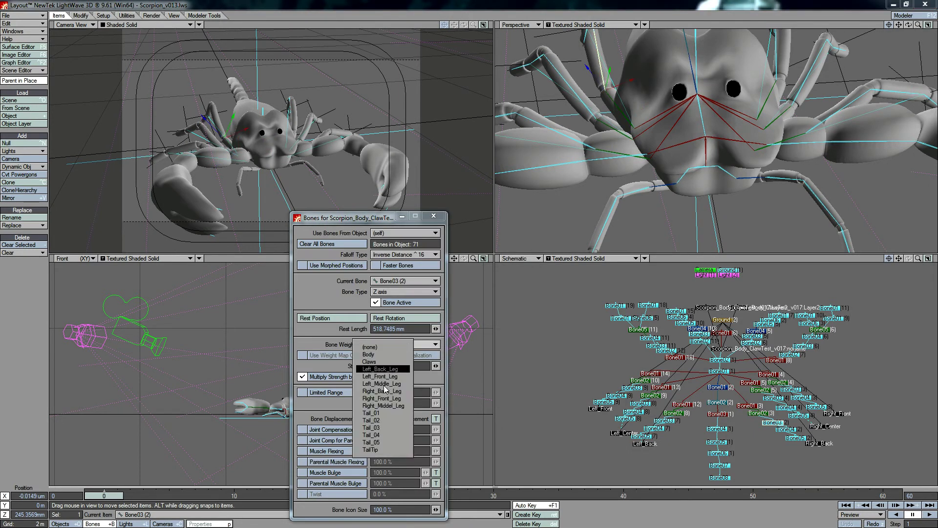
pyautogui.click(392, 399)
# Assign the Right_Back_Leg weight map to Bone04 (2) and Bone05 (2).
pyautogui.press('Down')
pyautogui.click(398, 345)
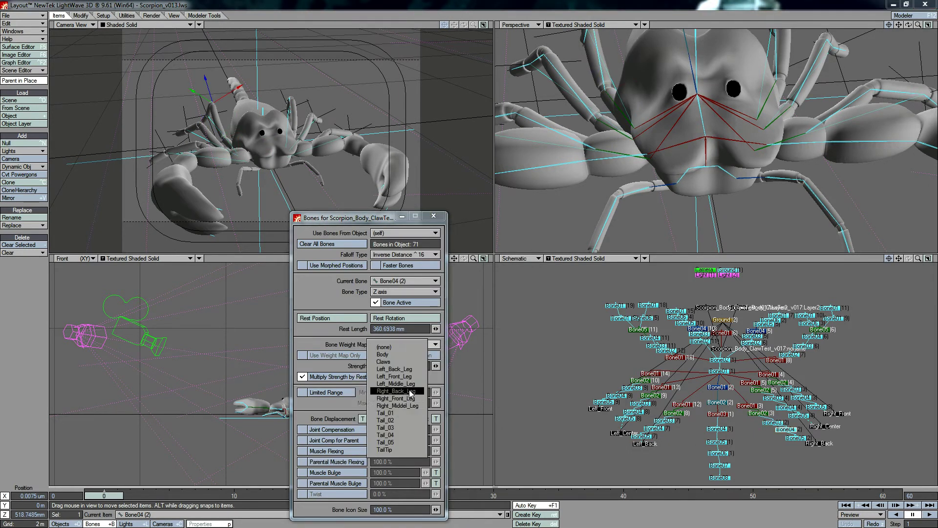
pyautogui.click(410, 392)
pyautogui.press('Down')
pyautogui.click(409, 344)
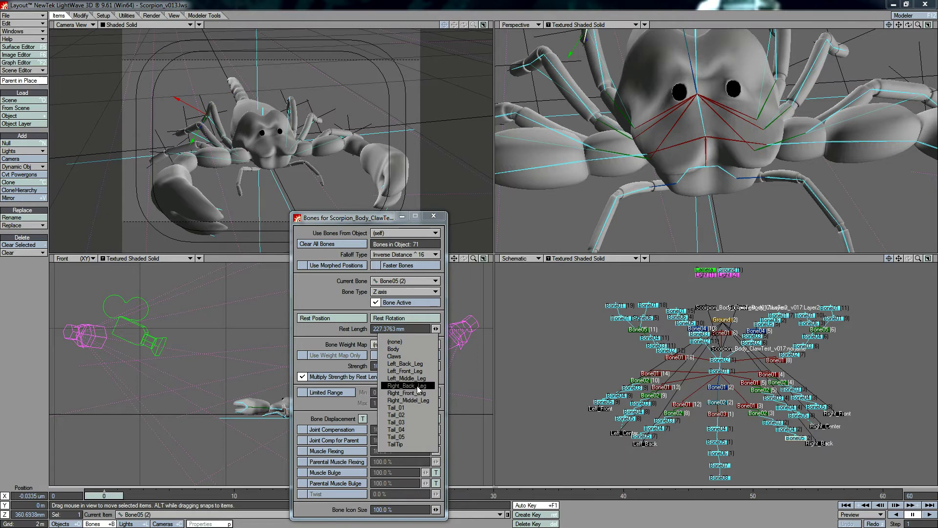
pyautogui.click(417, 386)
# Assign the Right_Middel_Leg weight map to the leg chain from Bone01 (5) down to Bone05 (4).
pyautogui.press('Down')
pyautogui.click(389, 344)
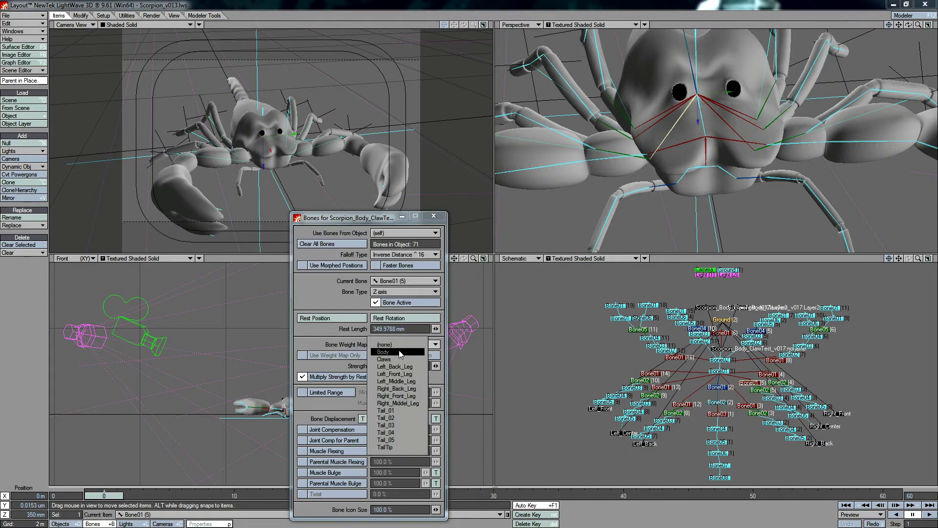
pyautogui.click(401, 401)
pyautogui.press('Down')
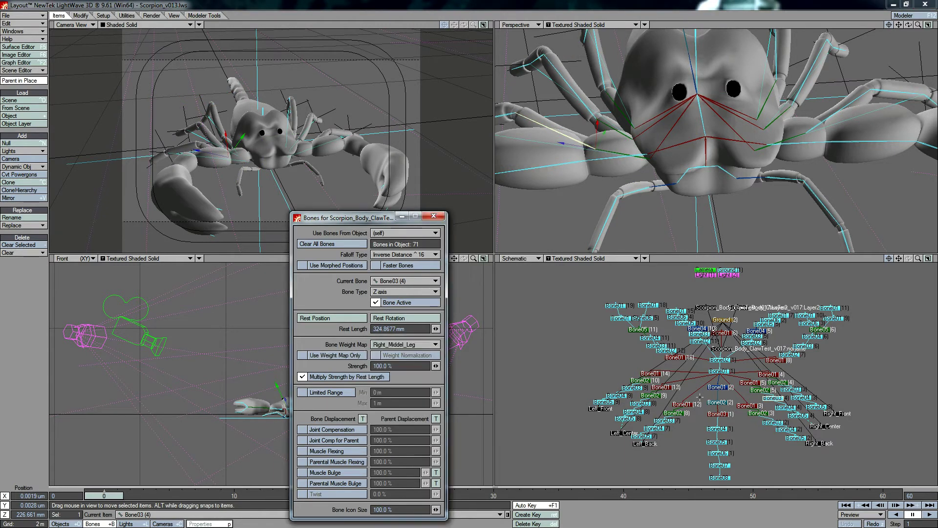
pyautogui.press('Down')
pyautogui.press('Down')
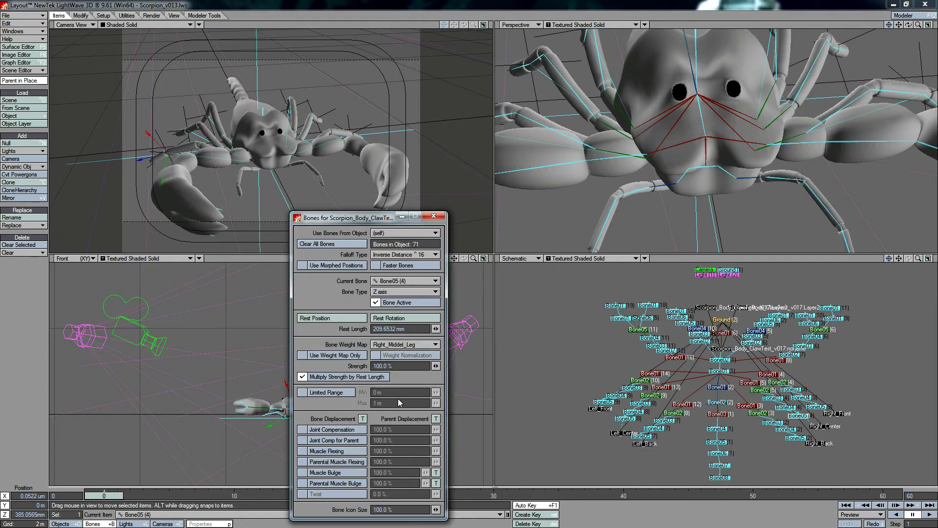
# Assign the Right_Front_Leg weight map to Bone01 (4) and Bone02 (4).
pyautogui.press('Down')
pyautogui.click(405, 345)
pyautogui.click(411, 398)
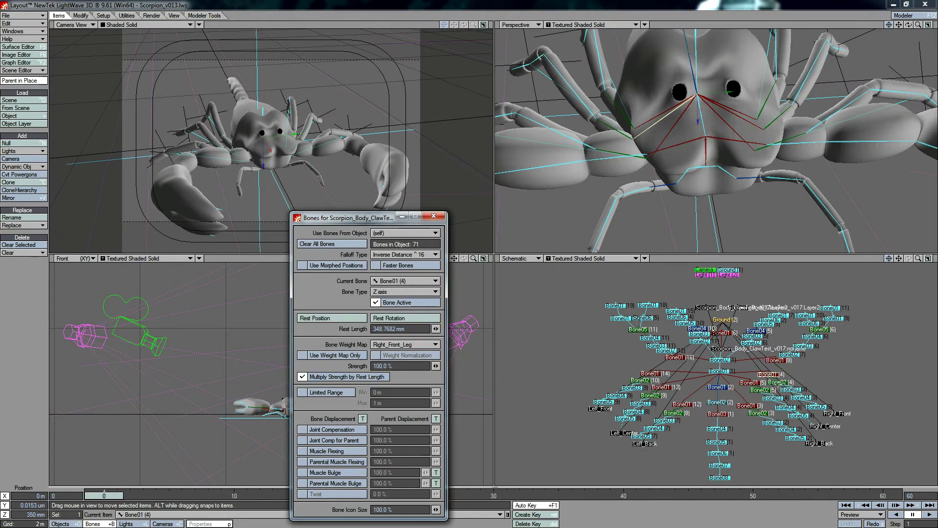
pyautogui.press('Down')
pyautogui.click(406, 344)
pyautogui.click(398, 387)
# Assign the Right_Front_Leg weight map to the rest of that chain, from Bone03 (3) to Bone05 (3).
pyautogui.press('Down')
pyautogui.click(399, 345)
pyautogui.click(399, 388)
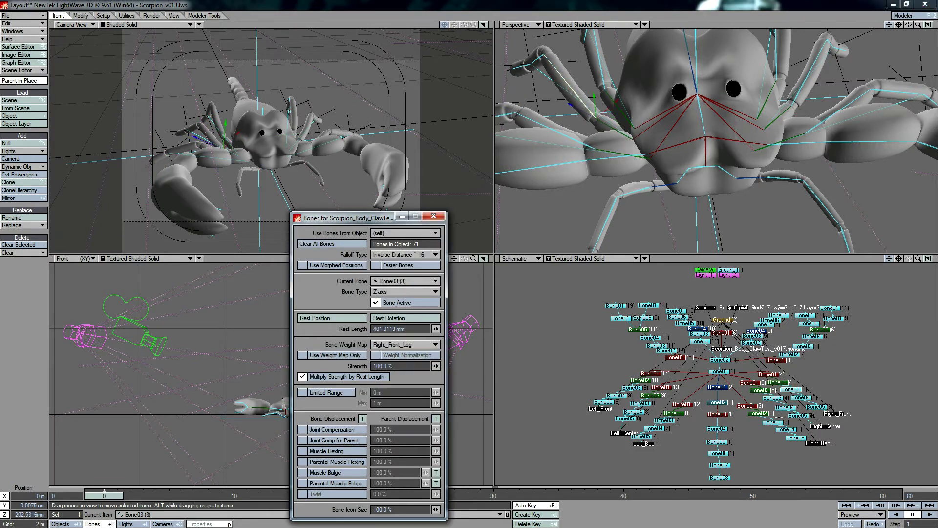
pyautogui.press('Down')
pyautogui.press('Down')
pyautogui.click(405, 345)
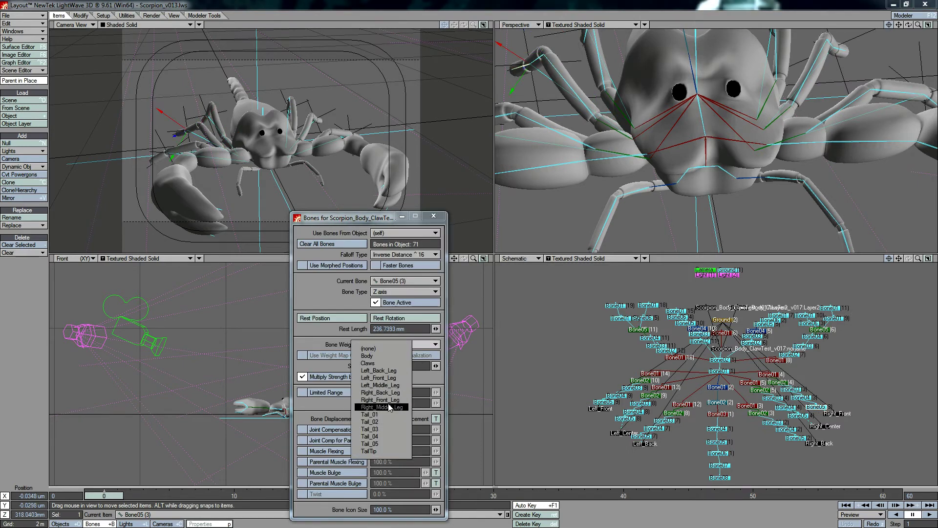
pyautogui.click(370, 383)
# Review the Unaffected by IK of Descendants option for the base bones Bone01 (14), Bone01 (3) and Bone01 (8).
pyautogui.click(661, 387)
pyautogui.press('m')
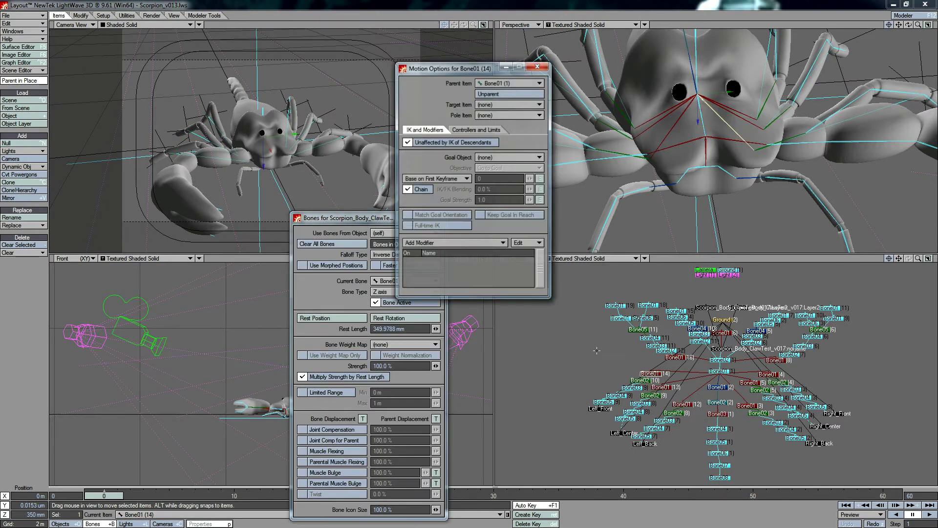
pyautogui.click(747, 405)
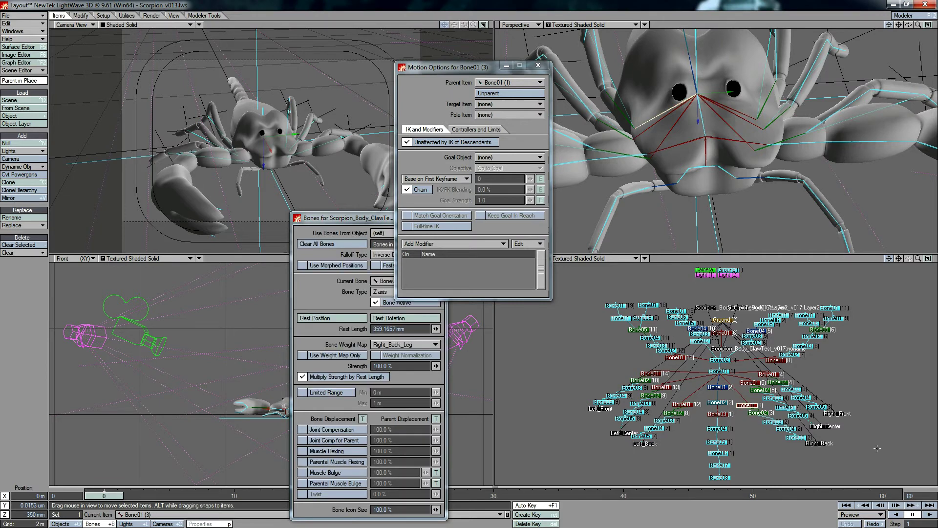
pyautogui.click(583, 251)
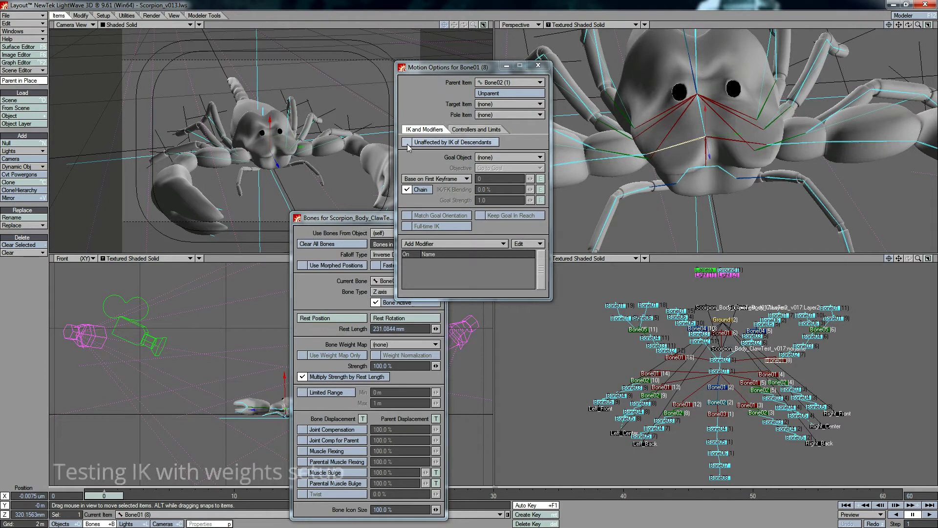
pyautogui.click(539, 65)
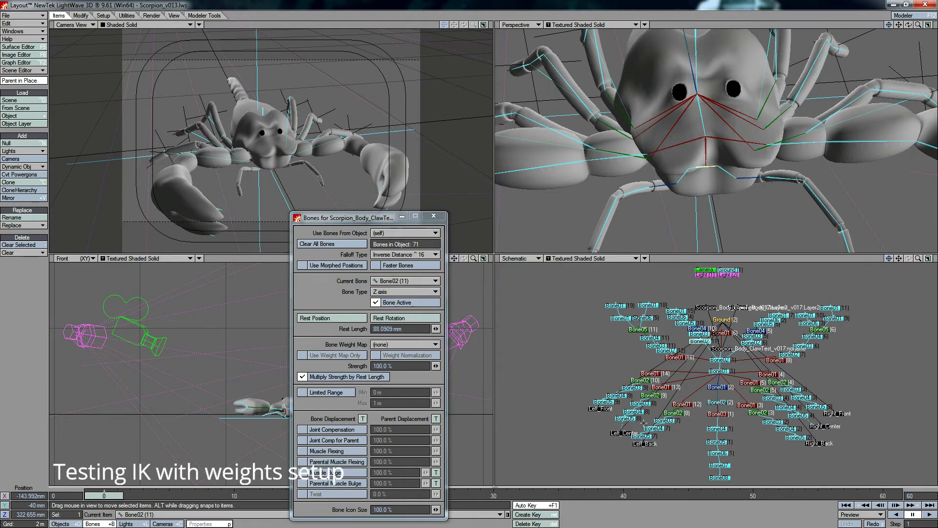
# Try the IK and weights by moving the Right_Back null and rotating the tail bones.
pyautogui.click(819, 443)
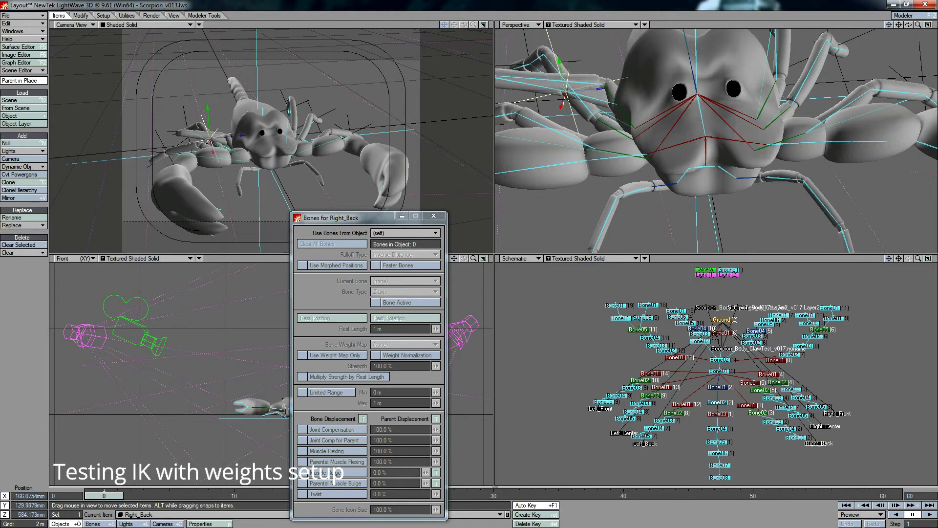
pyautogui.press('y')
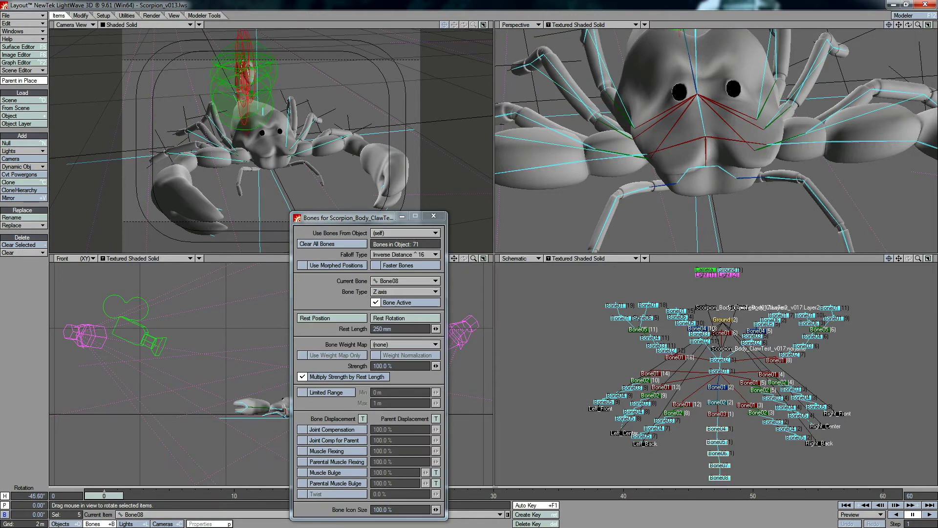
pyautogui.press('p')
pyautogui.press('t')
# Curl the tail at frame 60 by rotating Bone03 (1) through Bone08 to about -36° heading, and scrub through the motion.
pyautogui.moveTo(918, 25); pyautogui.dragTo(880, 27)
pyautogui.hotkey('shift', 'o')
pyautogui.press('a')
pyautogui.moveTo(919, 258); pyautogui.dragTo(899, 263)
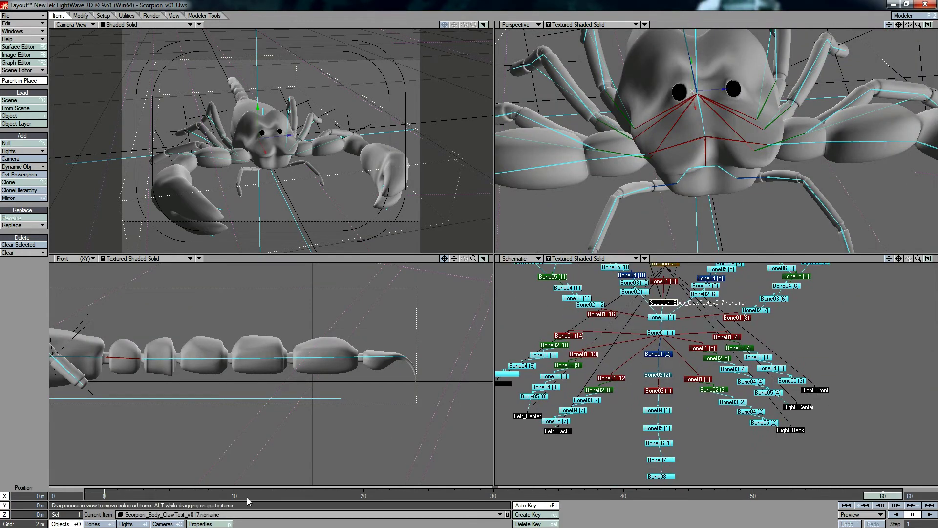
pyautogui.moveTo(636, 386); pyautogui.dragTo(677, 484)
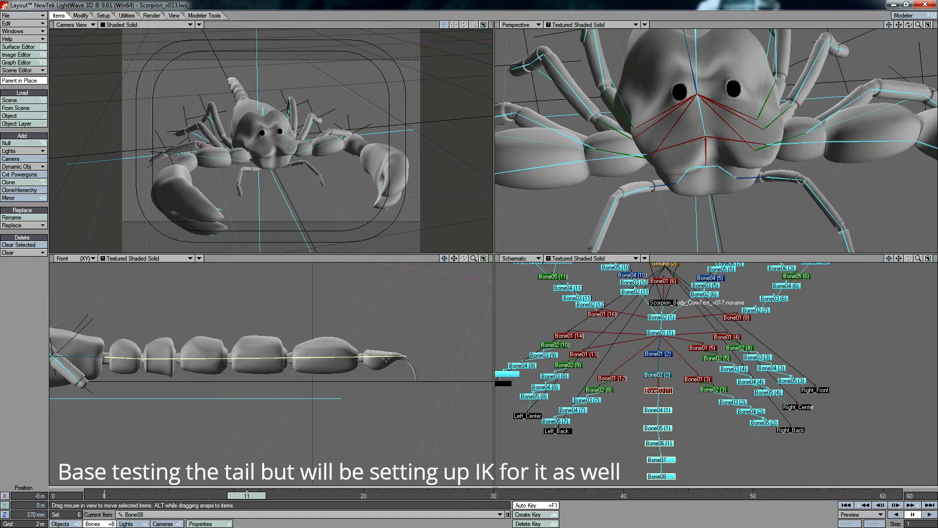
pyautogui.press('y')
pyautogui.moveTo(386, 359); pyautogui.dragTo(557, 320)
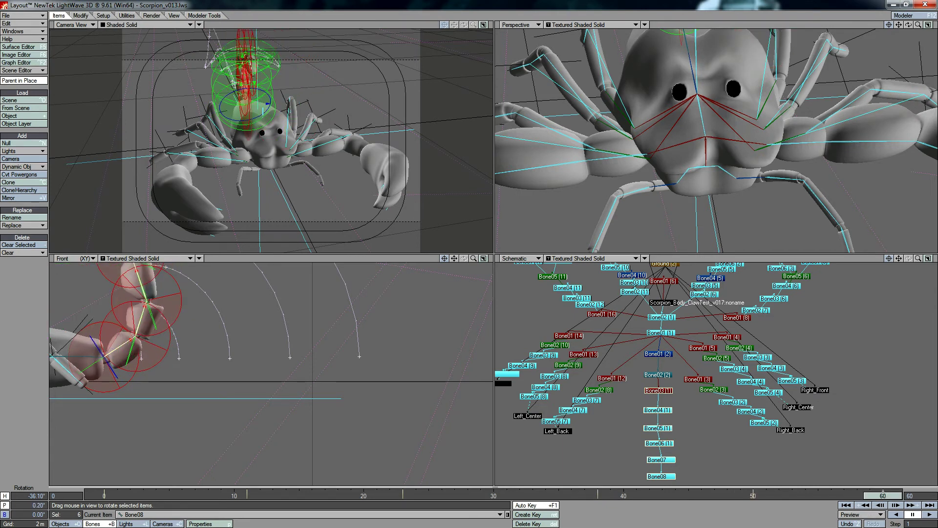
pyautogui.moveTo(178, 500); pyautogui.dragTo(186, 484)
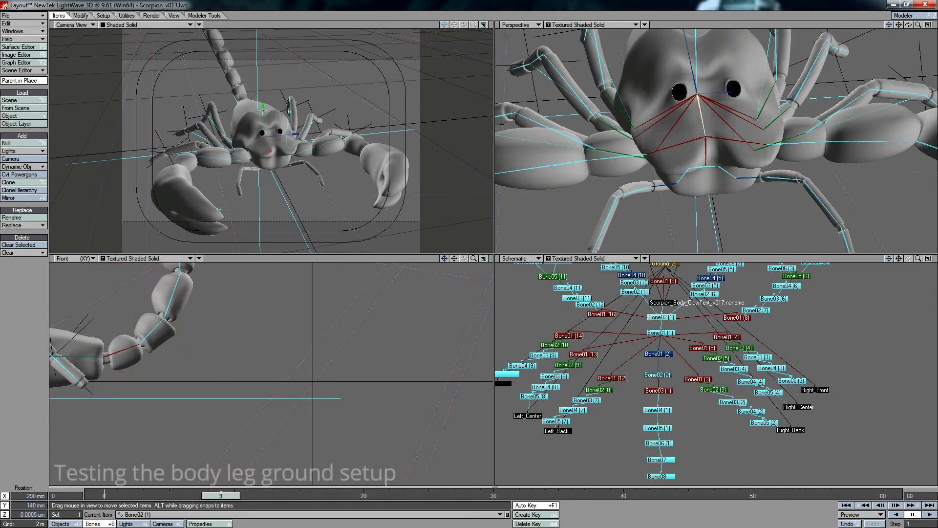
# Raise the body bone Bone02 (1) to about 169 mm in Y and, at frame 60, rotate it to -11.50°, -8.40°, 5.20°.
pyautogui.moveTo(860, 157); pyautogui.dragTo(913, 155)
pyautogui.moveTo(899, 258); pyautogui.dragTo(893, 320)
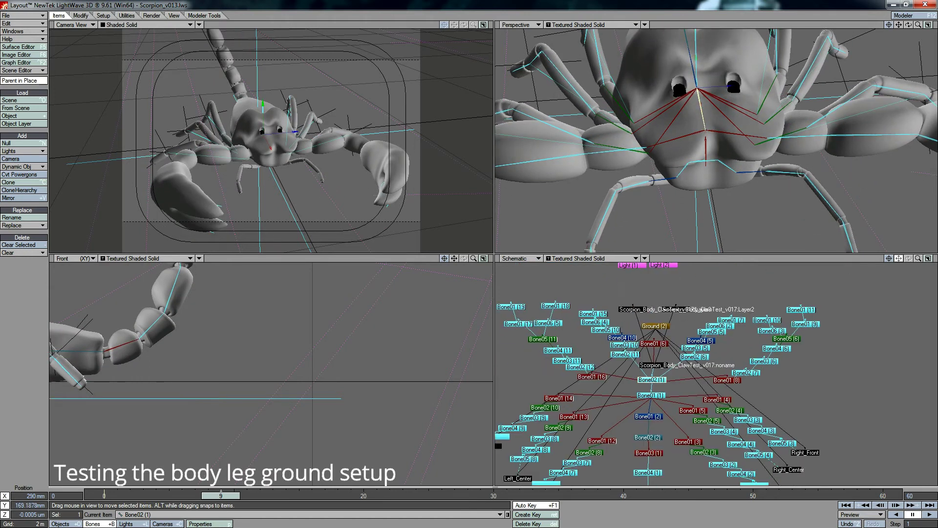
pyautogui.press('z')
pyautogui.hotkey('shift', 'o')
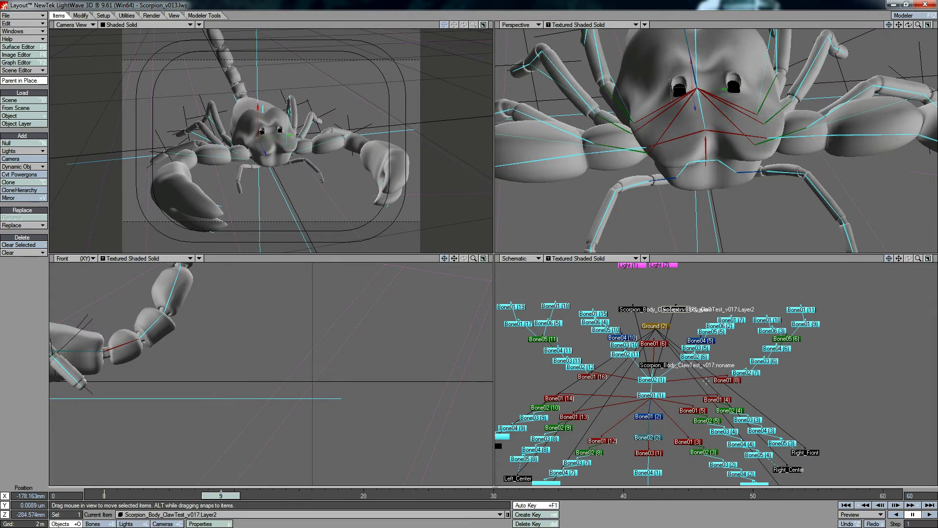
pyautogui.hotkey('shift', 'b')
pyautogui.press('y')
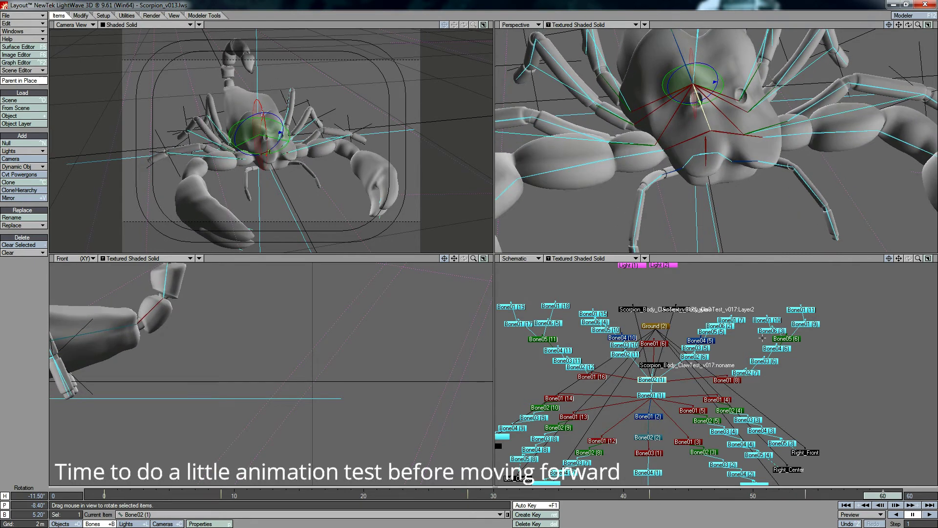
# Rotate the pincer bones of both claws at frame 60, including Bone01 (10) and Bone01 (18).
pyautogui.moveTo(898, 258); pyautogui.dragTo(904, 259)
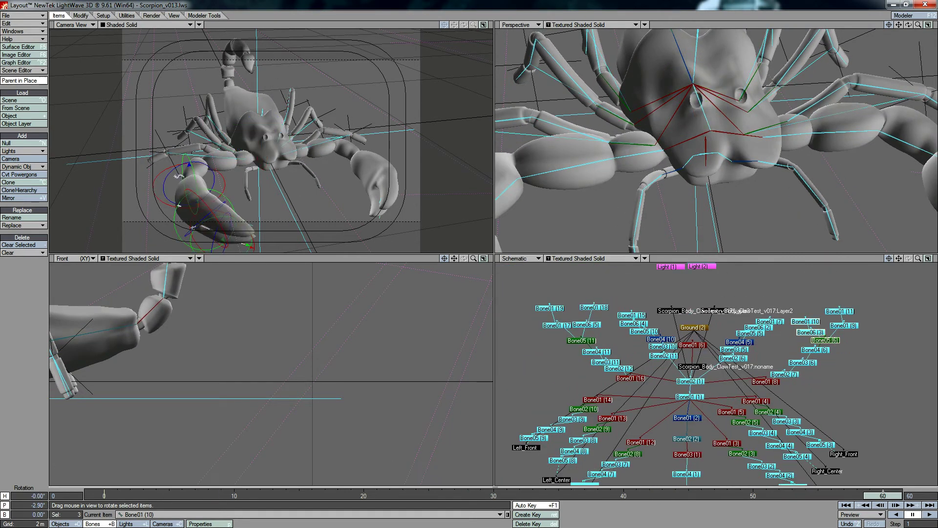
pyautogui.moveTo(176, 176); pyautogui.dragTo(220, 178)
pyautogui.press('Down')
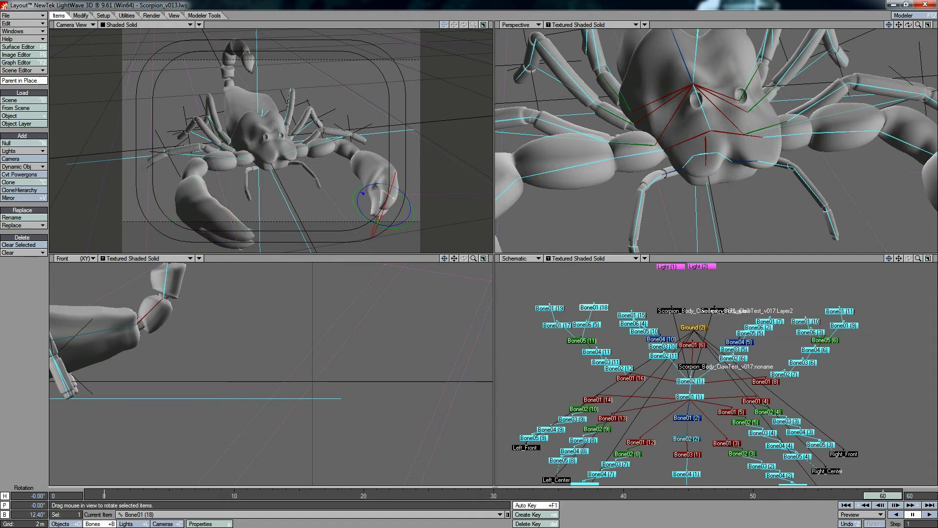
pyautogui.press('Down')
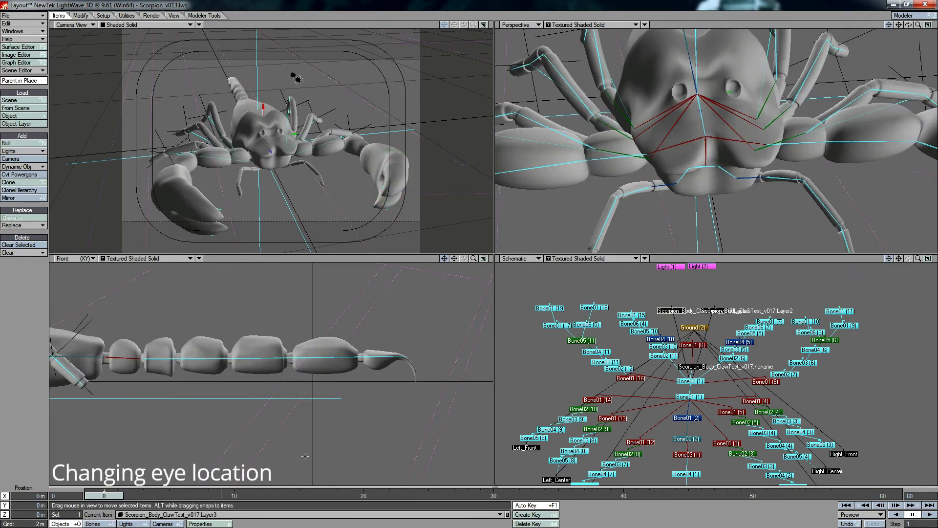
# Check the eyes at frame 9 and move the Layer3 eye object's pivot toward the eye, about 667 mm in X.
pyautogui.click(219, 497)
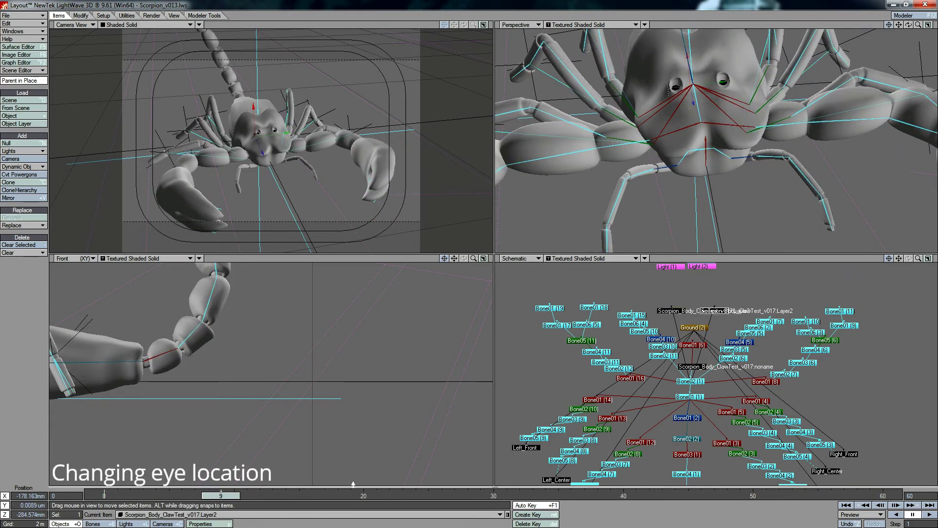
pyautogui.hotkey('shift', 'Left')
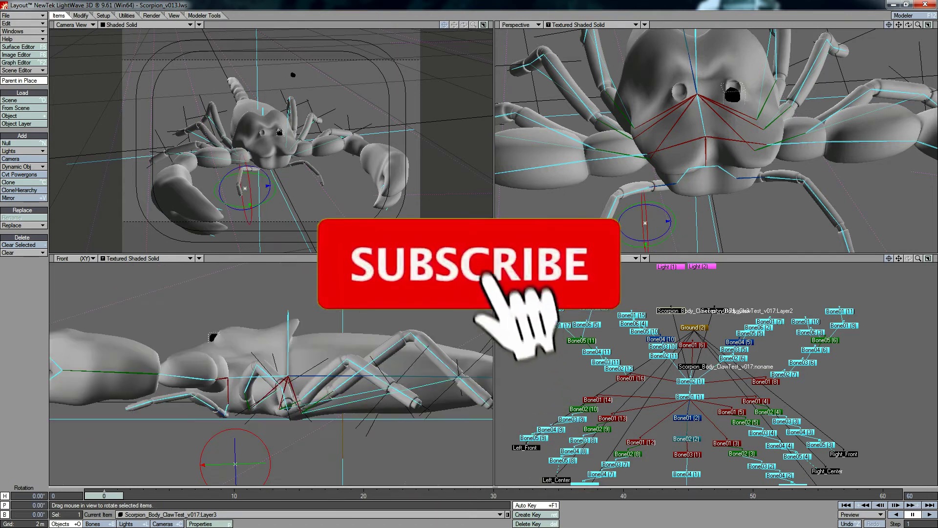
pyautogui.hotkey('shift', 't')
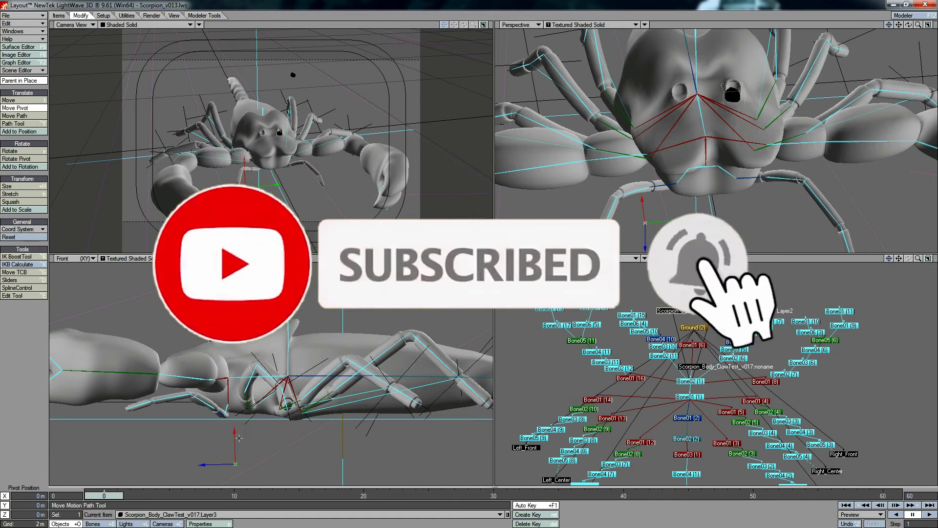
pyautogui.moveTo(244, 147); pyautogui.dragTo(244, 133)
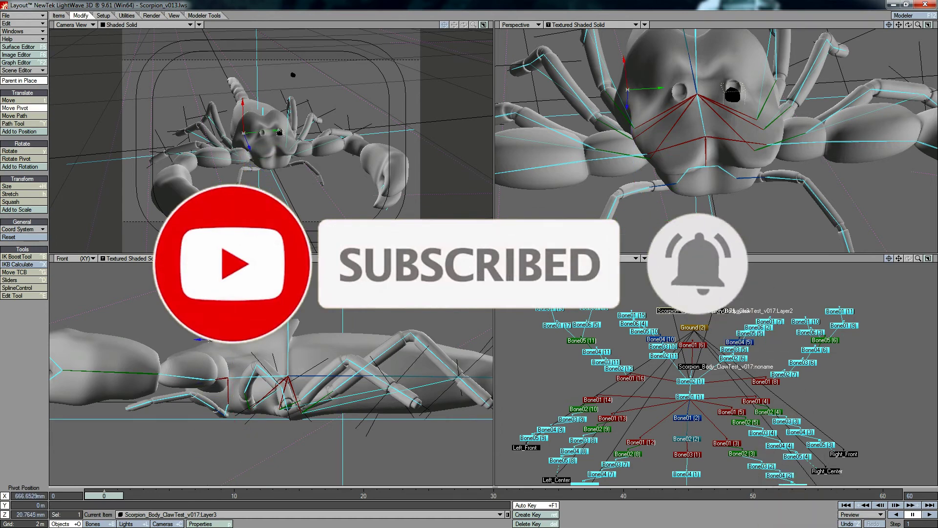
pyautogui.moveTo(212, 352); pyautogui.dragTo(213, 338)
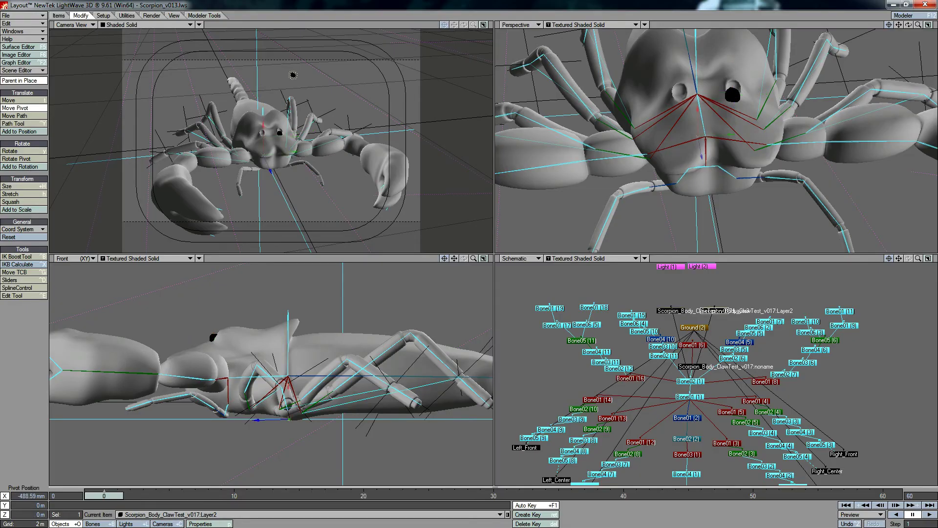
# Move the Layer2 eye's pivot to about 665 mm in X and reposition that eye in its socket on the head.
pyautogui.moveTo(906, 27); pyautogui.dragTo(890, 28)
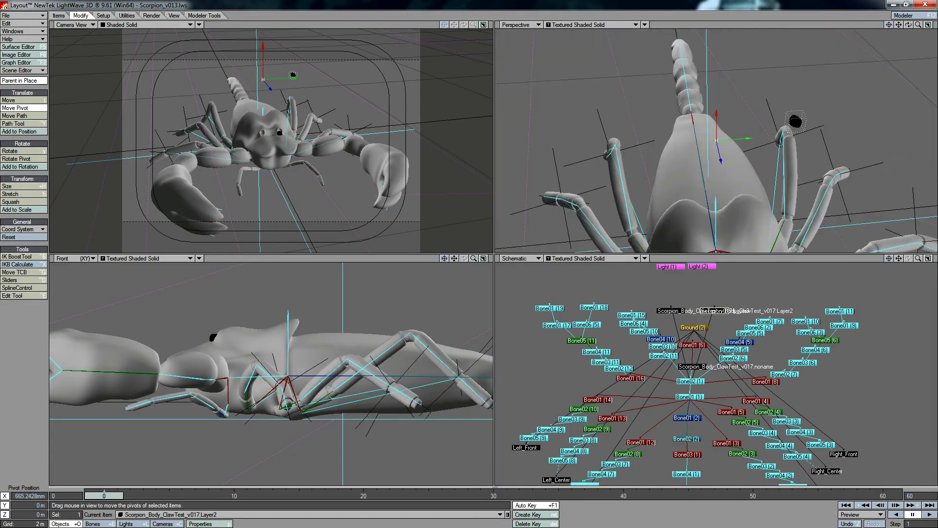
pyautogui.moveTo(429, 323); pyautogui.dragTo(429, 340)
pyautogui.press('t')
pyautogui.moveTo(796, 122); pyautogui.dragTo(825, 226)
pyautogui.moveTo(304, 128); pyautogui.dragTo(258, 133, button='right')
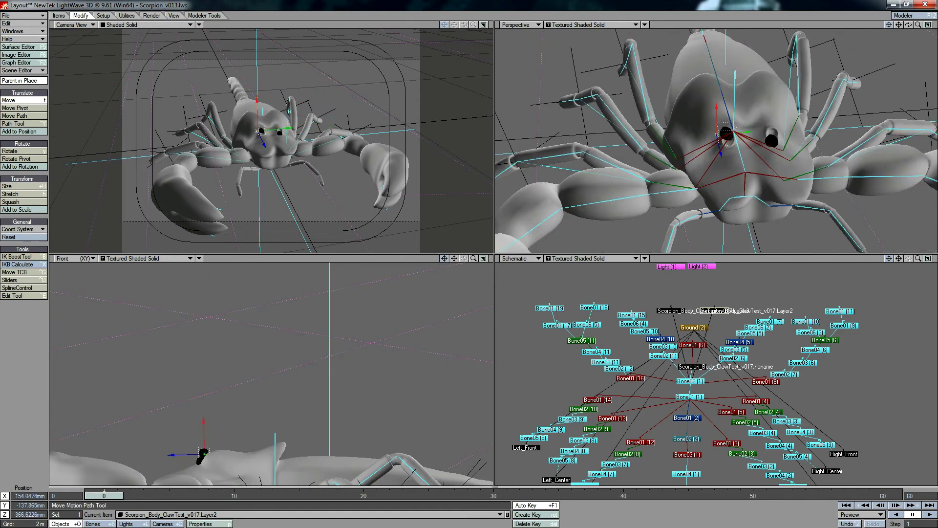
pyautogui.click(929, 25)
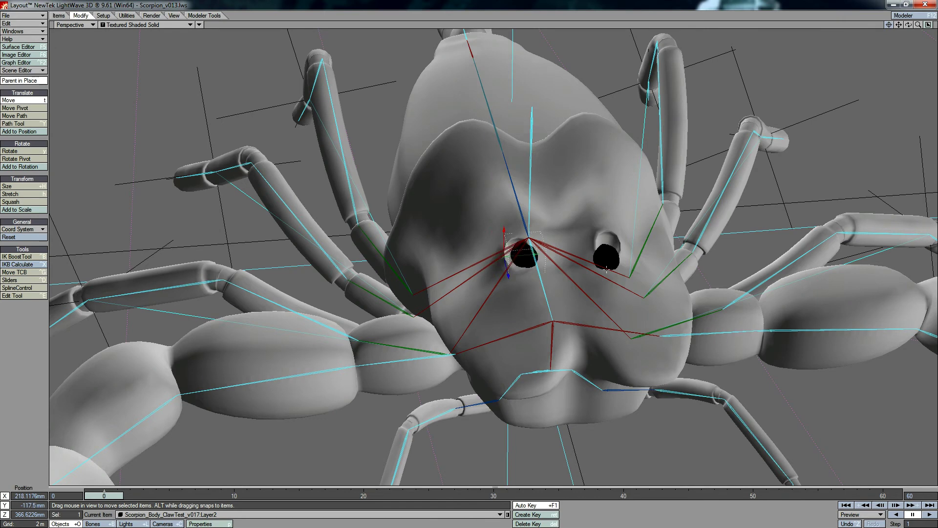
# Position the Layer3 eye in its socket at about 208, 85 and 358 mm in X, Y and Z.
pyautogui.click(607, 270)
pyautogui.press('0')
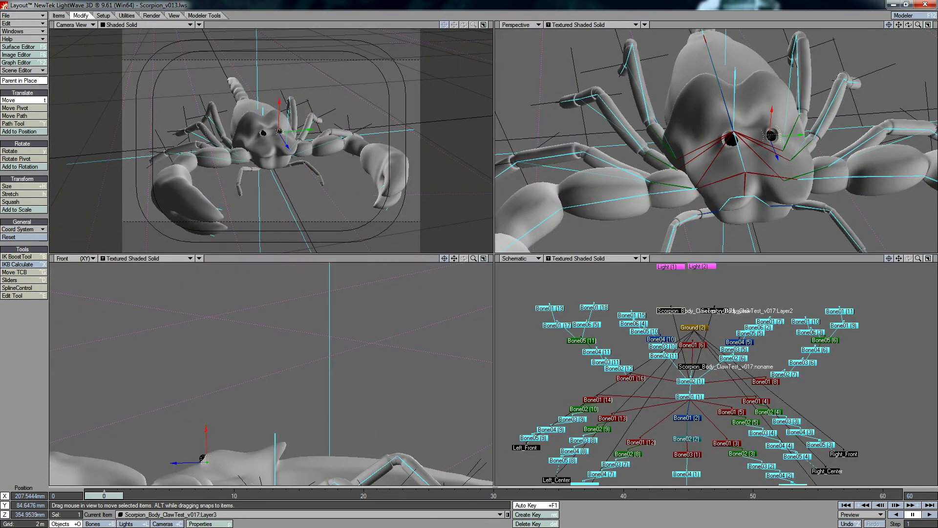
pyautogui.moveTo(918, 25); pyautogui.dragTo(890, 83)
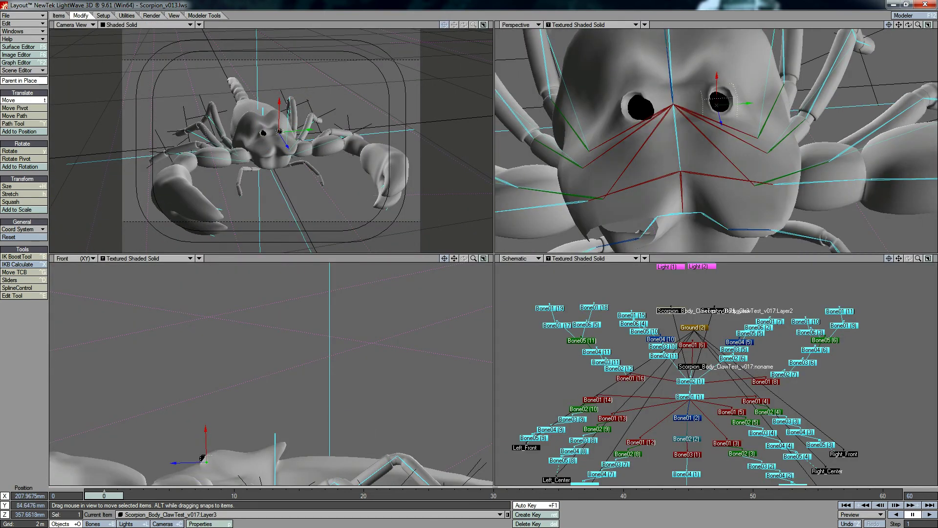
# Move the Layer2 eye's pivot to about 665, 271, -96 mm and review the animation up to frame 60 in the camera view.
pyautogui.hotkey('ctrl', 't')
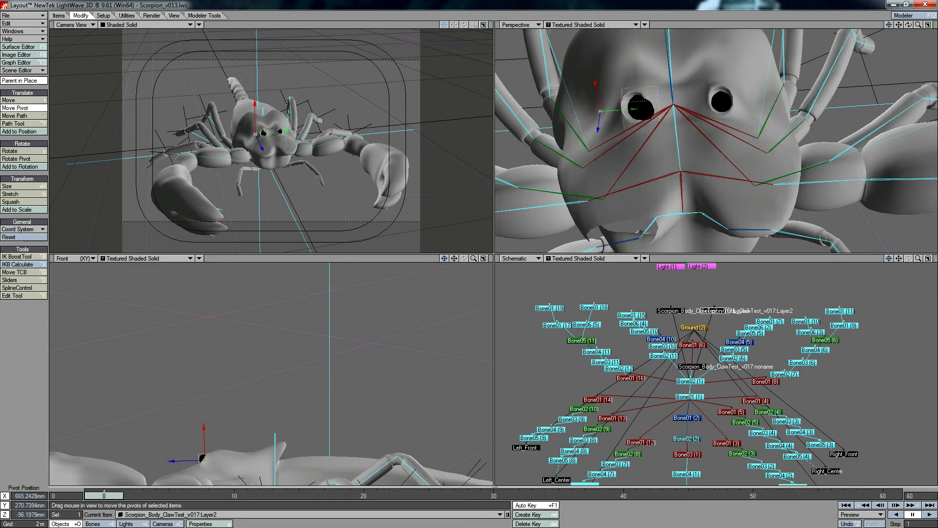
pyautogui.moveTo(918, 25); pyautogui.dragTo(933, 10)
pyautogui.moveTo(103, 495); pyautogui.dragTo(883, 495)
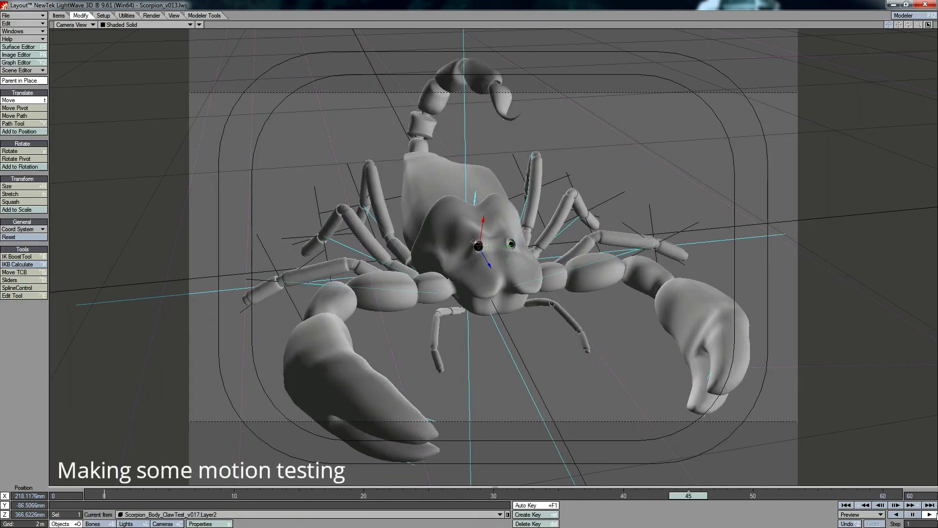
pyautogui.press('KP_0')
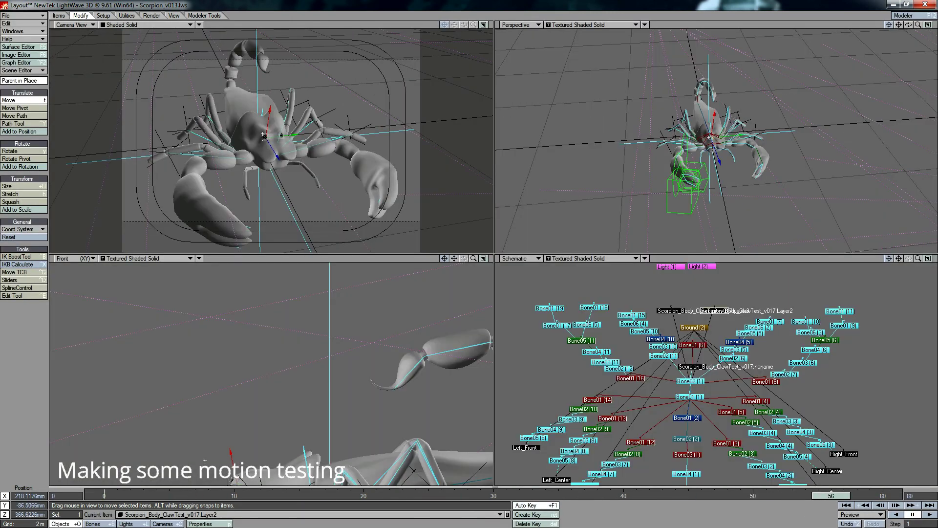
# Rotate the three-bone chain of Bone01 (15) at frame 60 and select the opposite chain of Bone01 (7).
pyautogui.hotkey('shift', 'b')
pyautogui.press('y')
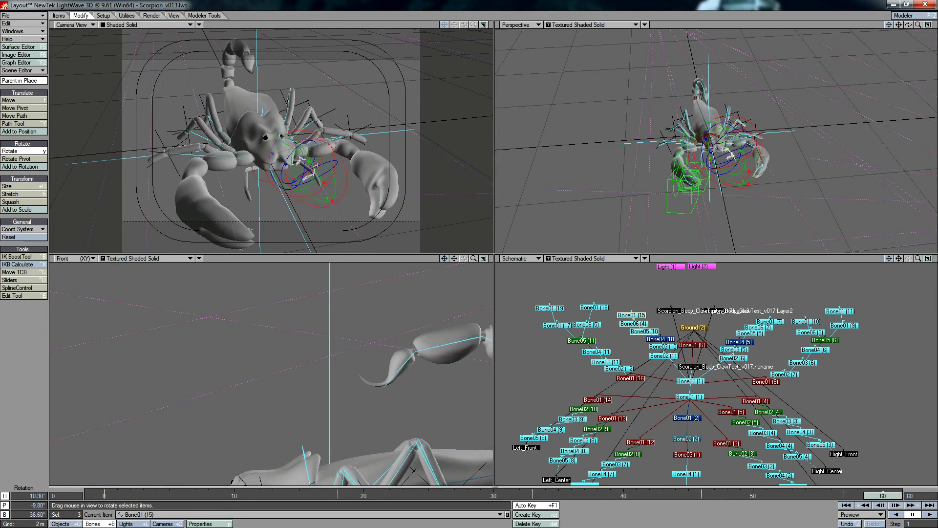
pyautogui.moveTo(303, 166); pyautogui.dragTo(303, 185)
pyautogui.click(733, 315)
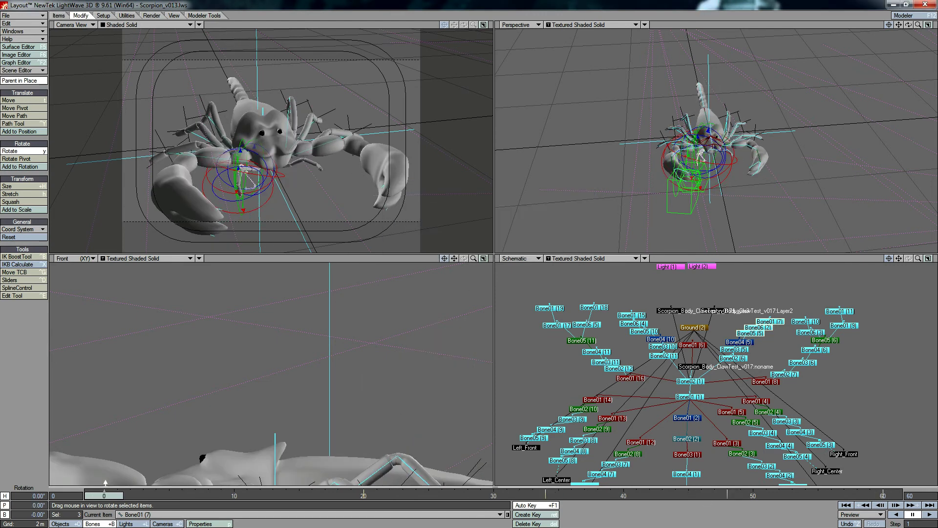
# Undo the last rotation of the Bone01 (16) claw chain and rotate its outer claw bones for the motion test.
pyautogui.click(483, 24)
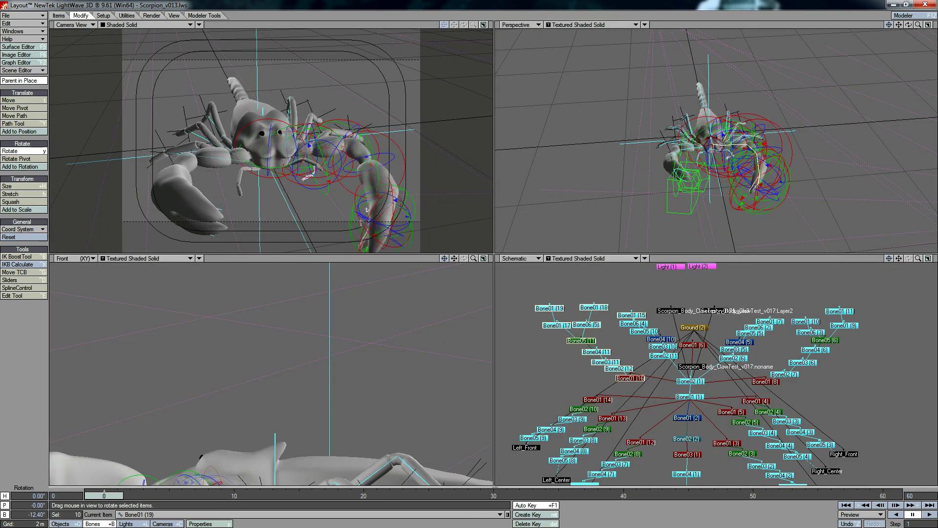
pyautogui.press('z')
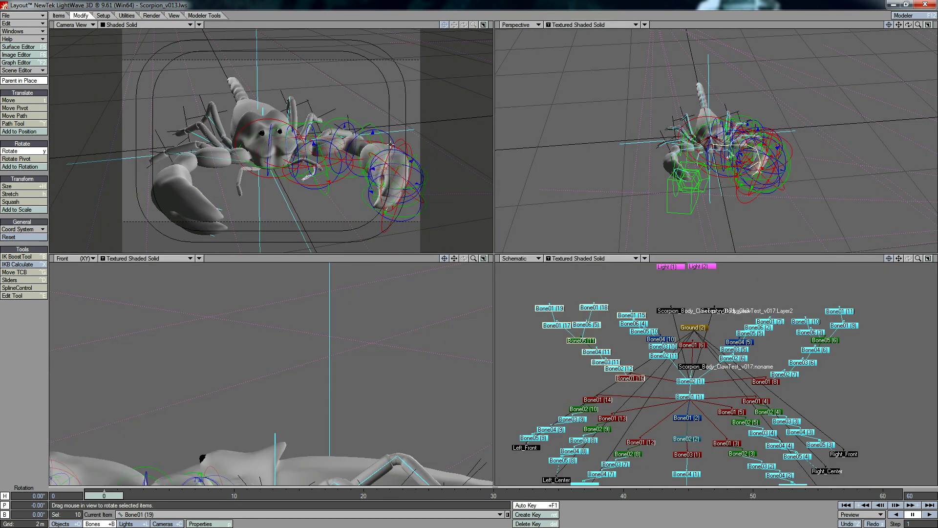
pyautogui.moveTo(572, 288); pyautogui.dragTo(613, 357)
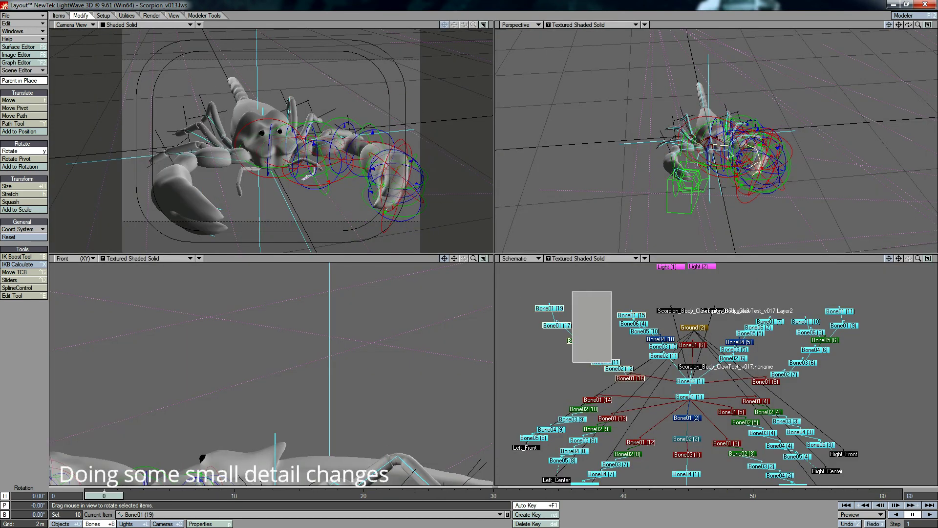
pyautogui.moveTo(391, 166); pyautogui.dragTo(394, 198)
pyautogui.press('f')
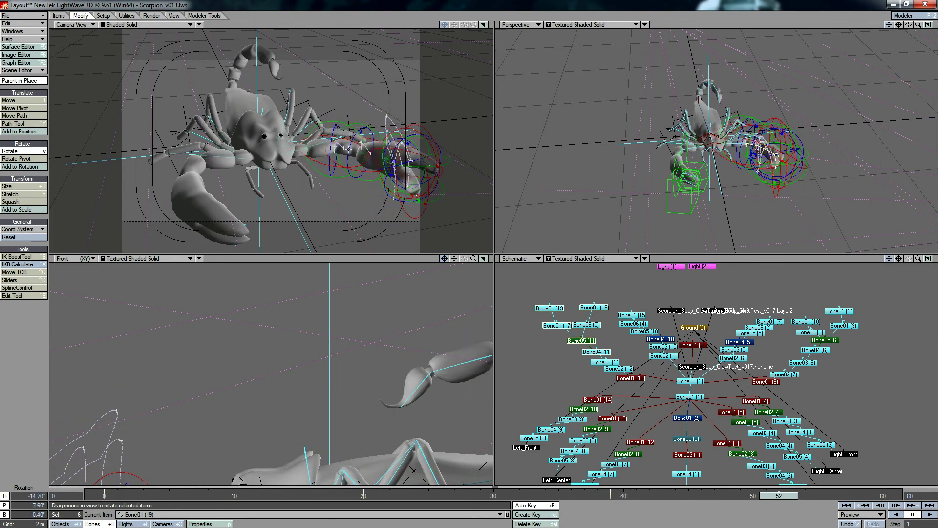
# Pose the opposite claw's bones from Bone05 (6) out to Bone01 (11) and return the animation to frame 0.
pyautogui.moveTo(713, 406); pyautogui.dragTo(737, 406, button='right')
pyautogui.click(825, 340)
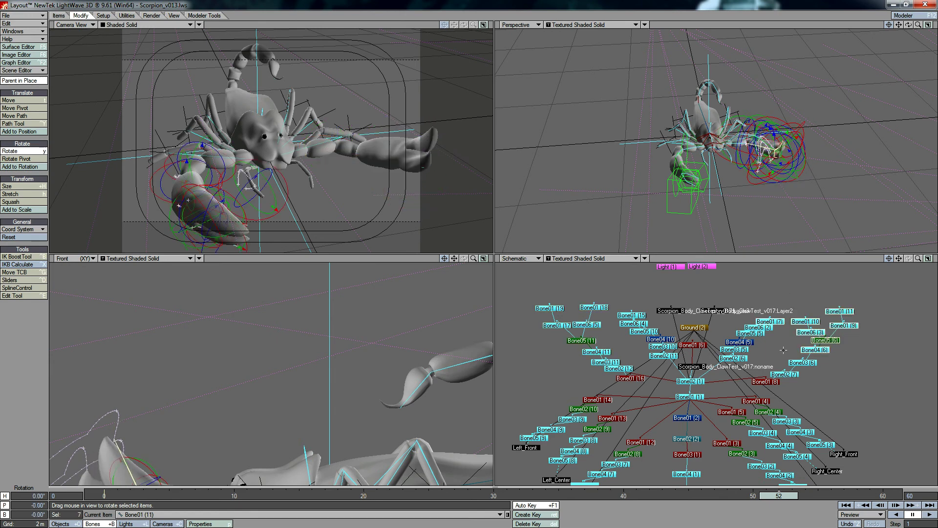
pyautogui.click(221, 495)
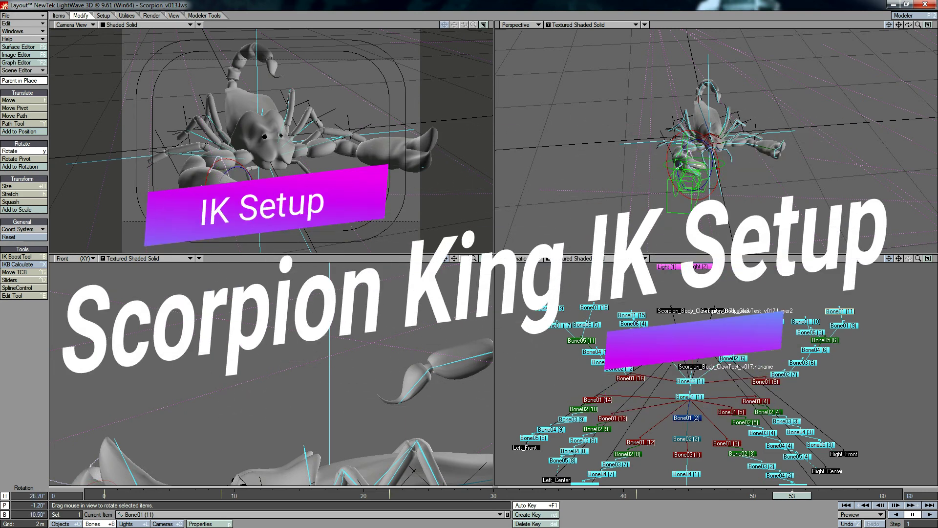
pyautogui.click(100, 496)
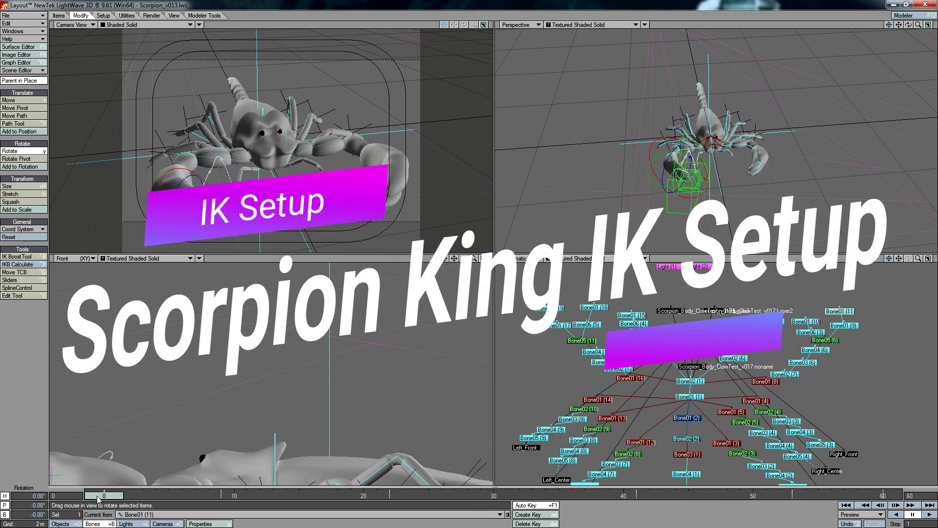
pyautogui.moveTo(196, 440); pyautogui.dragTo(215, 440)
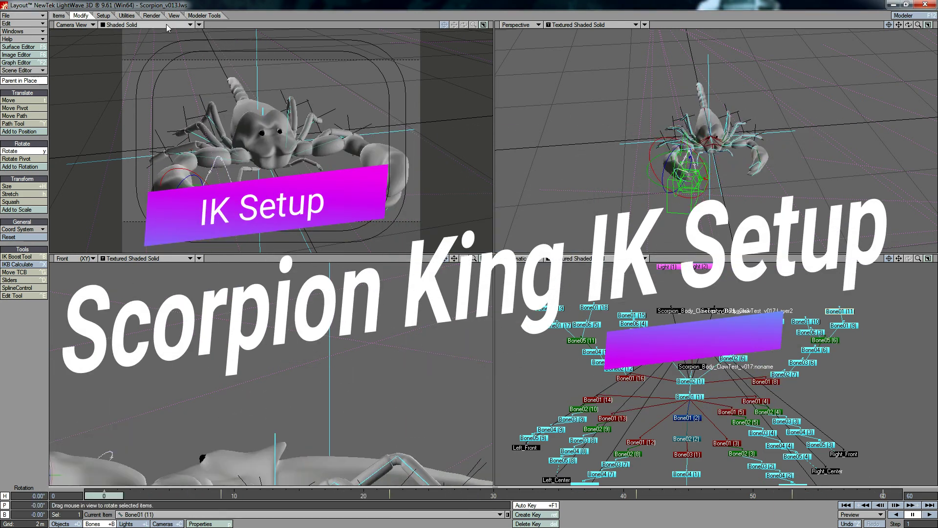
# Open the Render Globals and review the output settings for saving the animation.
pyautogui.click(152, 15)
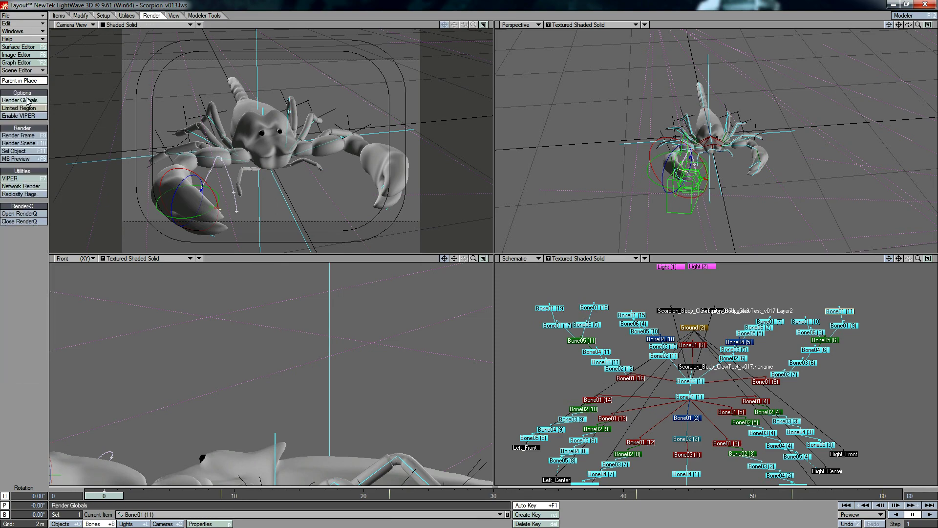
pyautogui.click(28, 101)
pyautogui.click(28, 100)
pyautogui.click(17, 101)
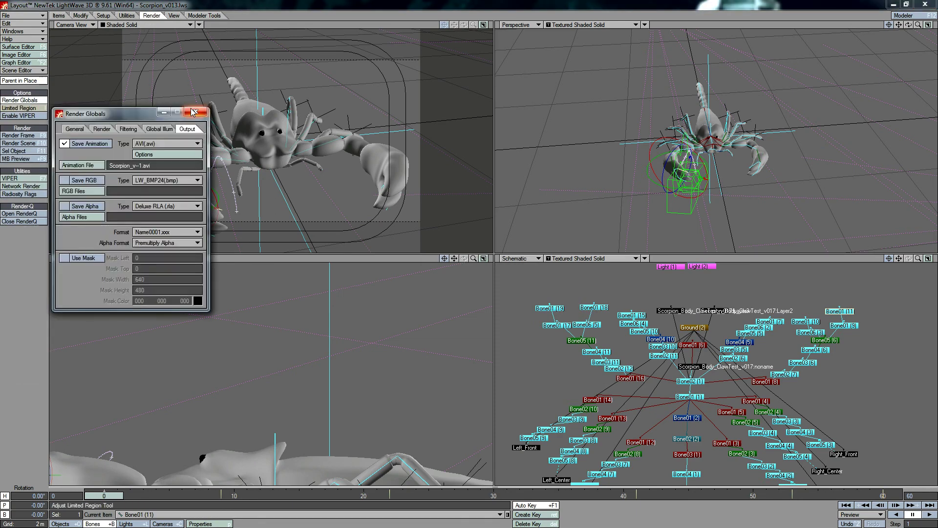